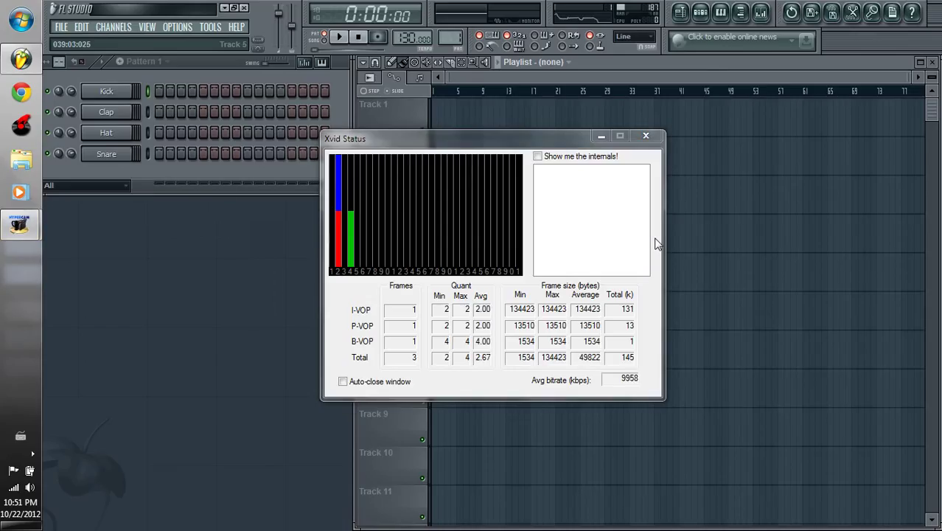
- Dismiss the Xvid encoder status window
click(646, 137)
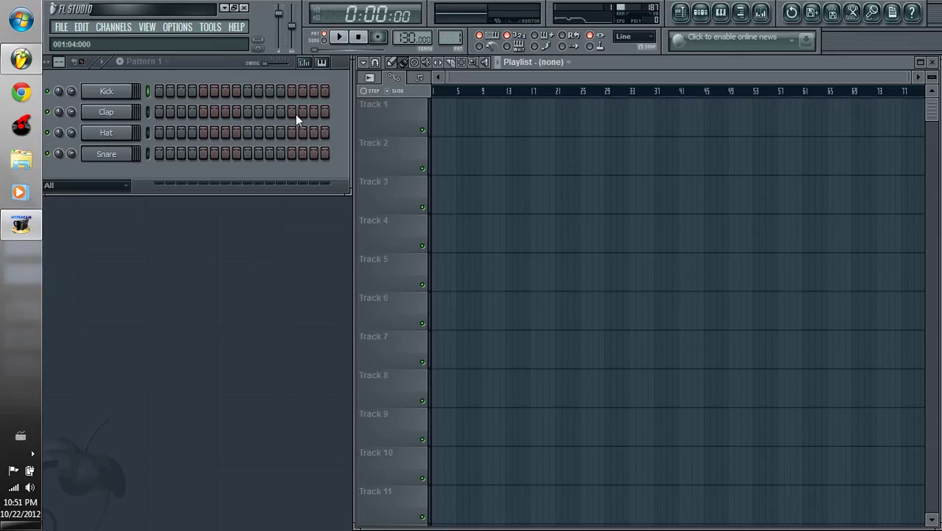
- Add a 3x Osc instrument channel below Snare in the channel rack
click(130, 30)
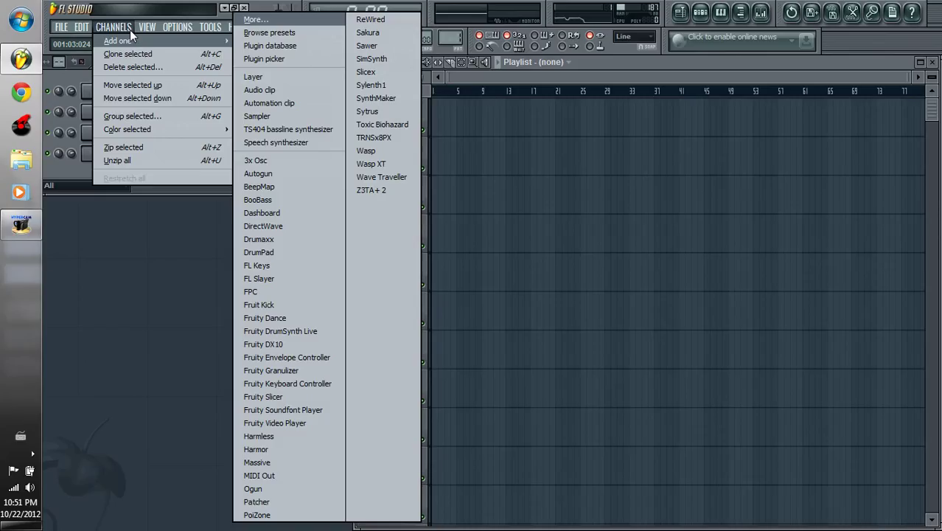
click(274, 157)
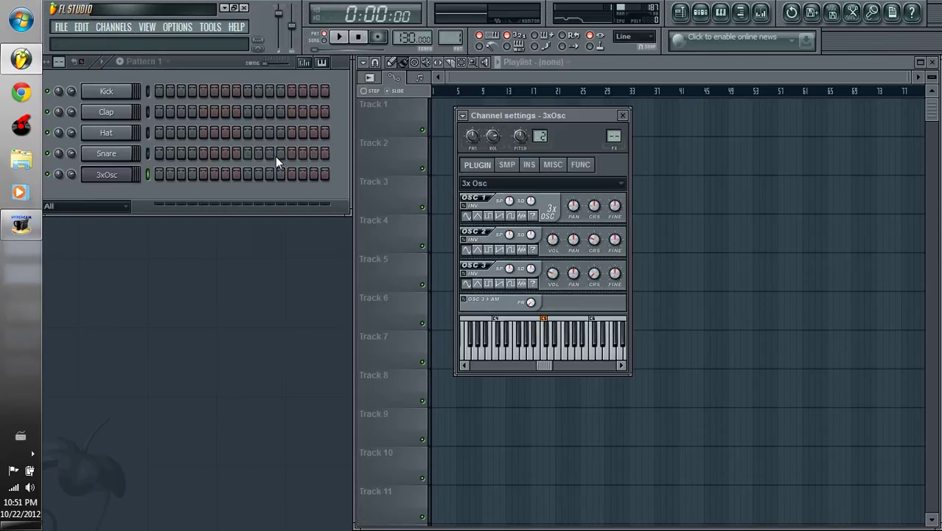
drag(583, 112, 475, 92)
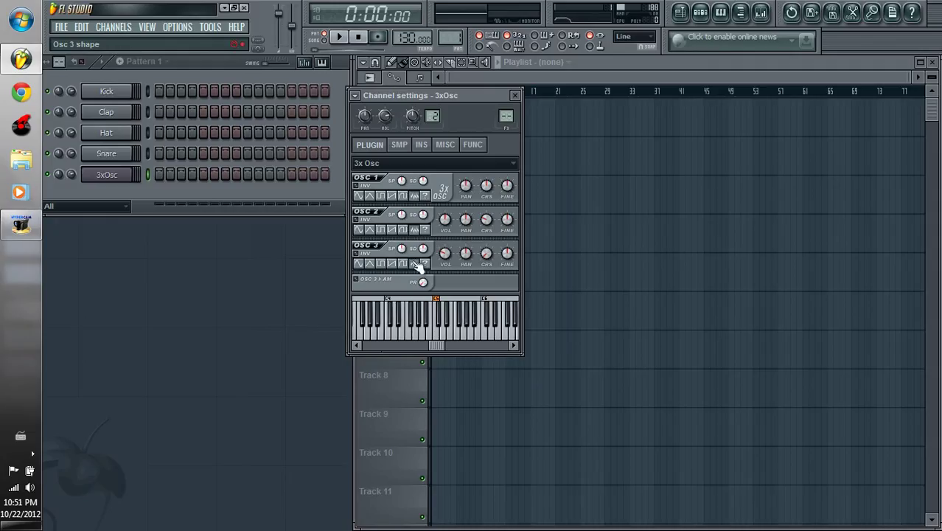
- Reset oscillator 2's coarse tuning to zero, preview a note, and close the 3xOsc window
right_click(487, 258)
click(499, 266)
right_click(487, 224)
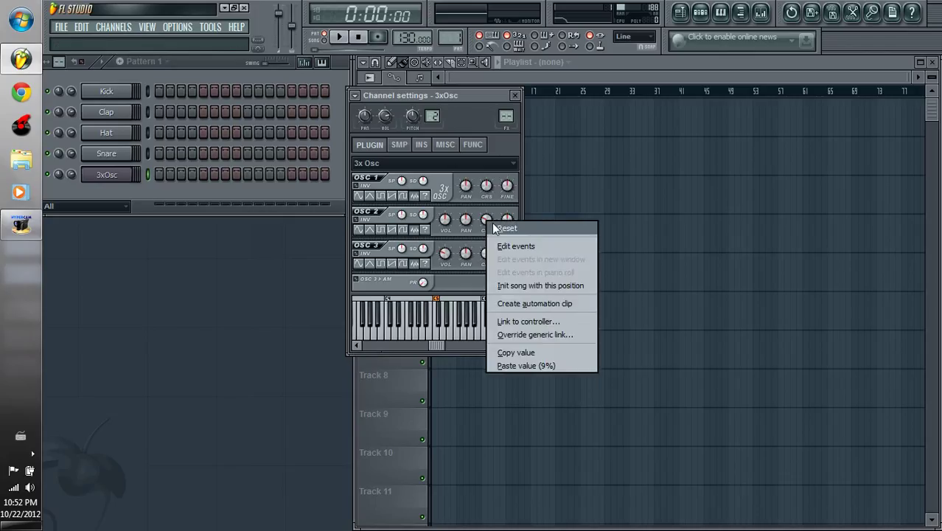
click(496, 226)
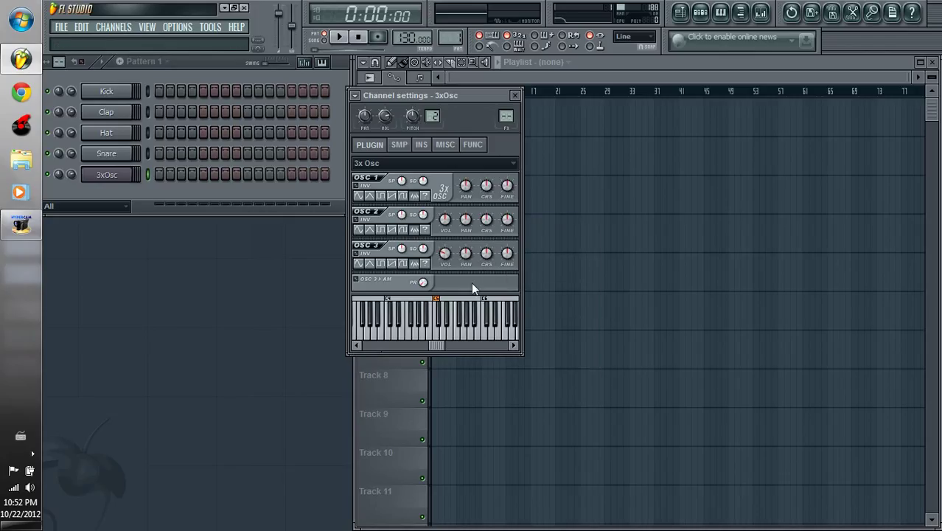
click(440, 338)
click(440, 338)
click(515, 95)
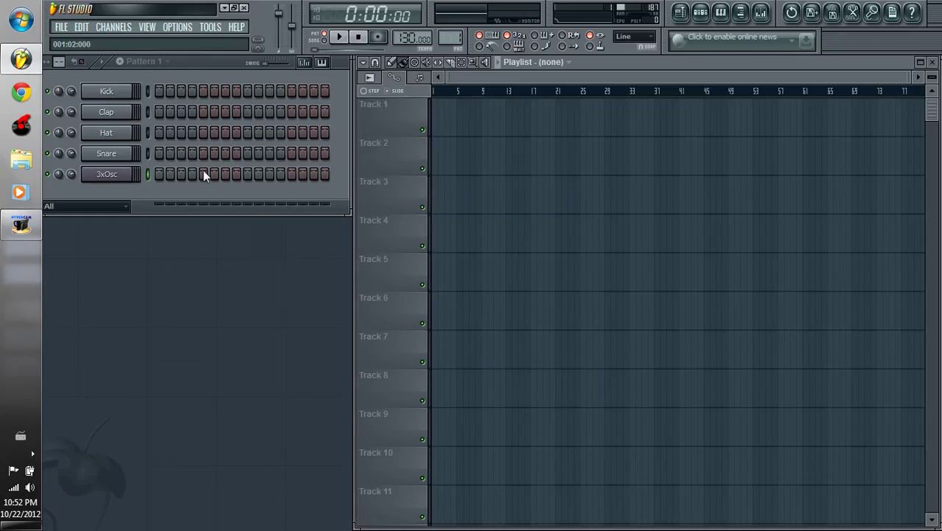
- Draw a C5 note in the 3xOsc piano roll and lengthen it to bar 2
right_click(130, 177)
click(155, 178)
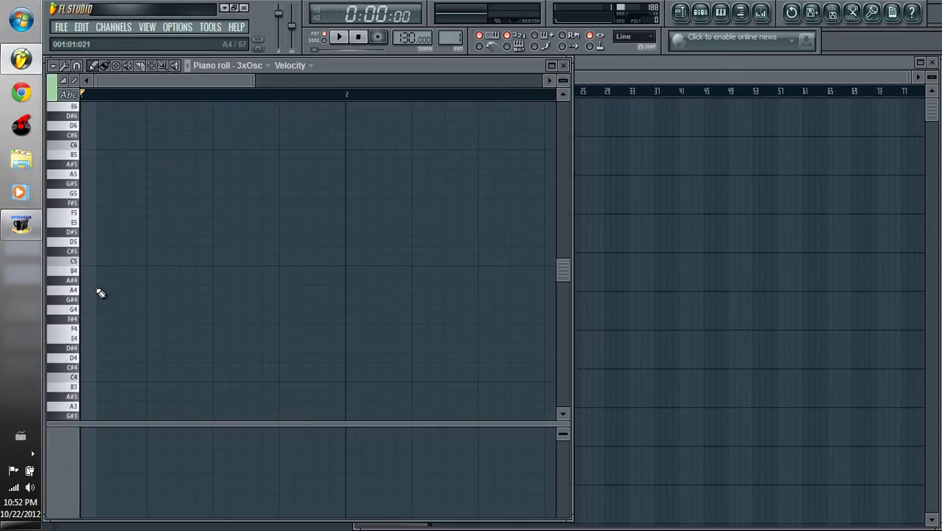
click(90, 261)
drag(115, 263, 345, 262)
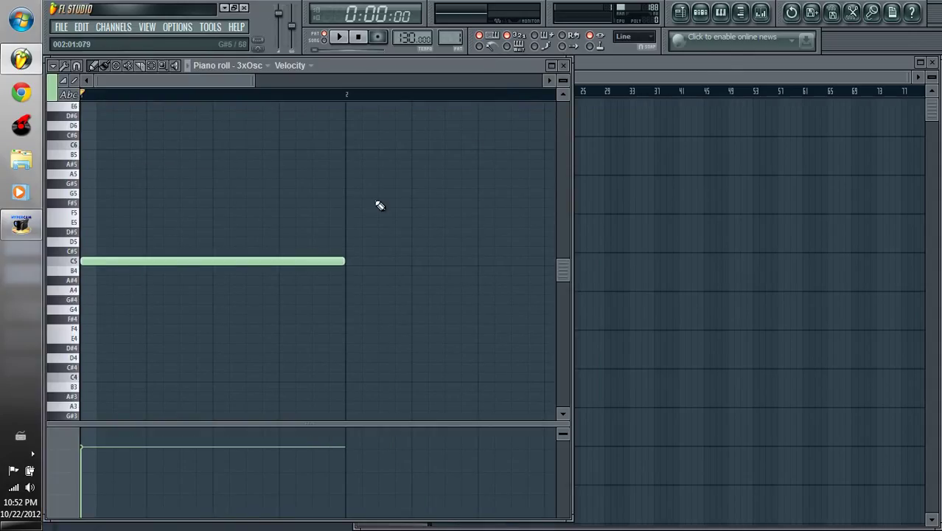
click(567, 68)
- Place a Pattern 1 clip at the start of playlist Track 1
click(437, 122)
click(453, 140)
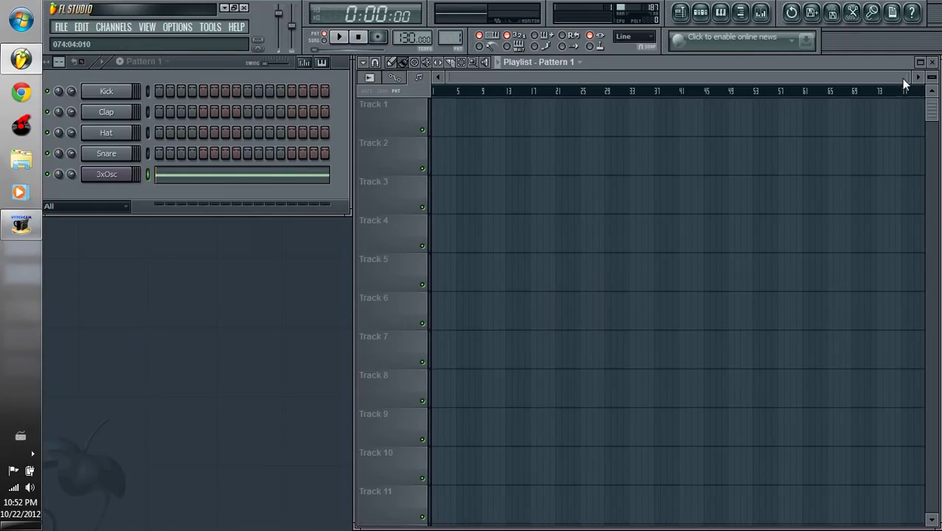
drag(905, 78, 669, 77)
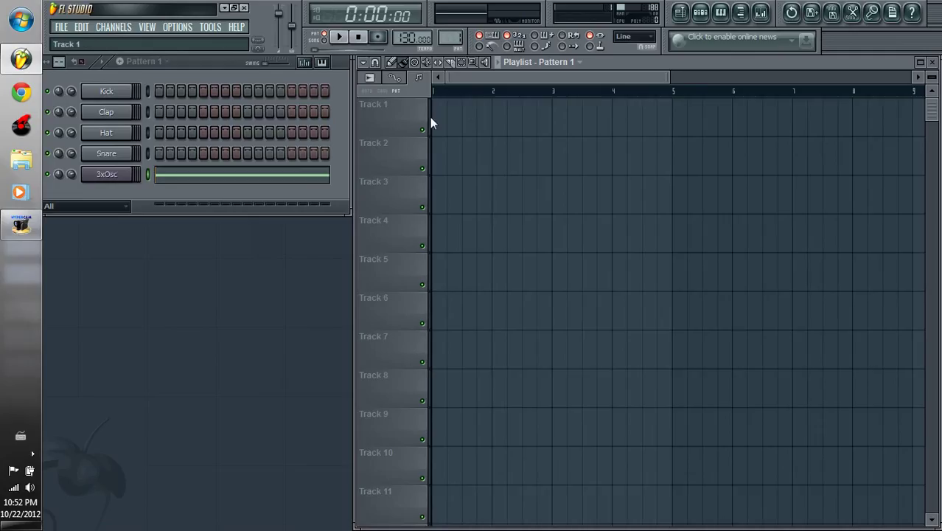
click(437, 117)
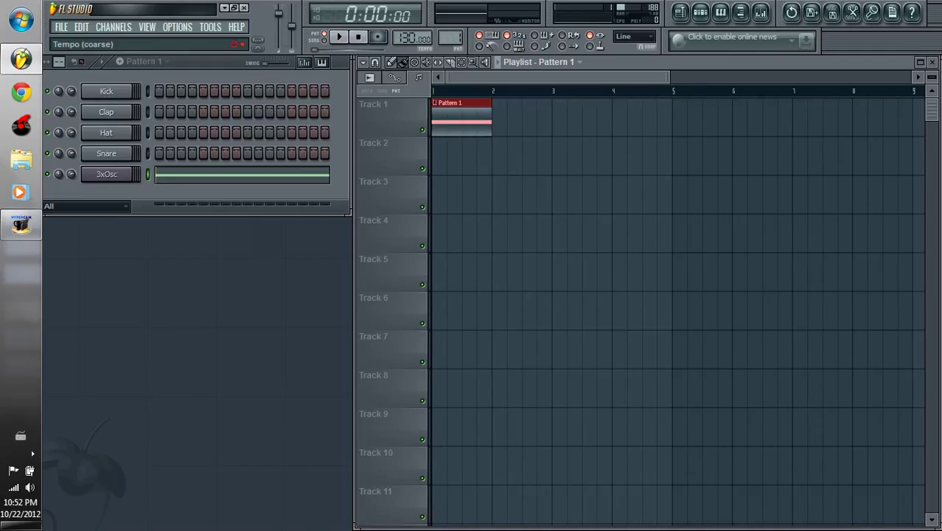
- Stretch the C5 note further in the piano roll so it reaches bar 5
right_click(129, 181)
click(164, 185)
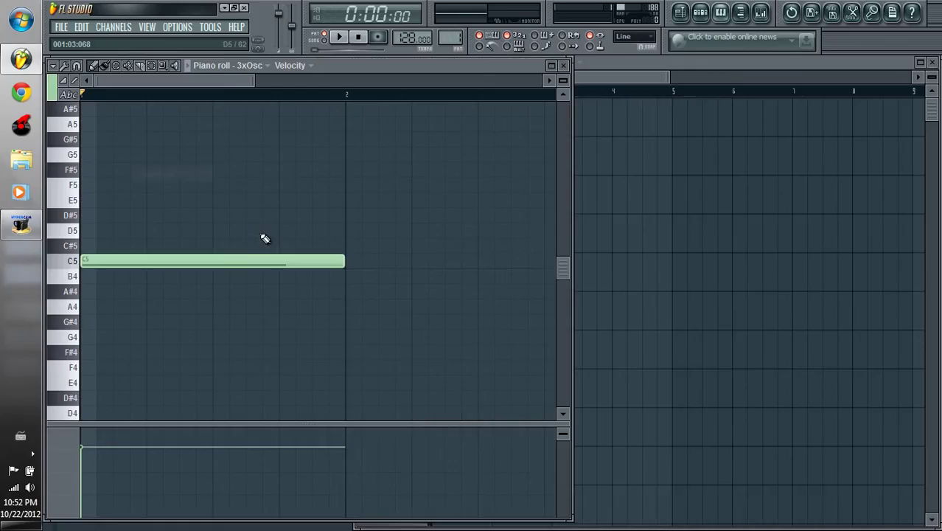
click(351, 263)
right_click(352, 262)
mouse_move(346, 260)
mouse_down()
mouse_move(795, 237)
mouse_move(337, 270)
mouse_move(356, 269)
mouse_up()
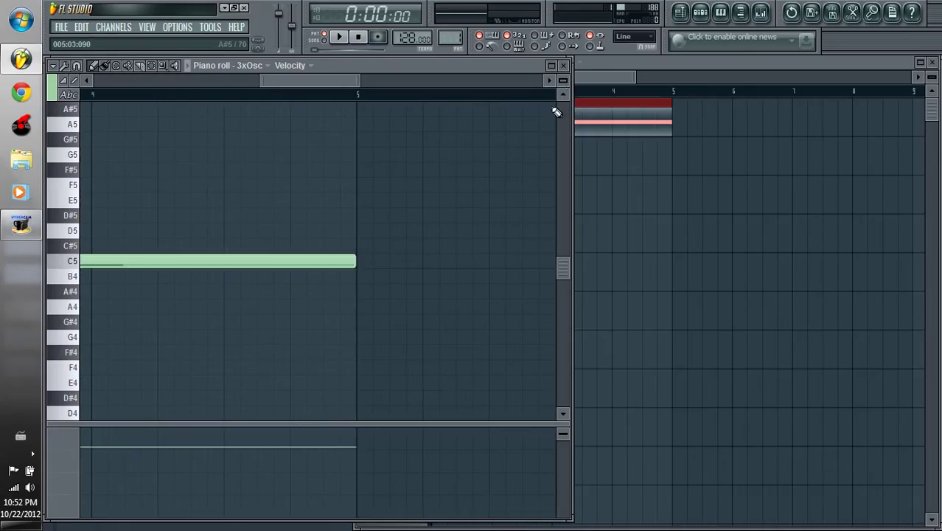
click(563, 65)
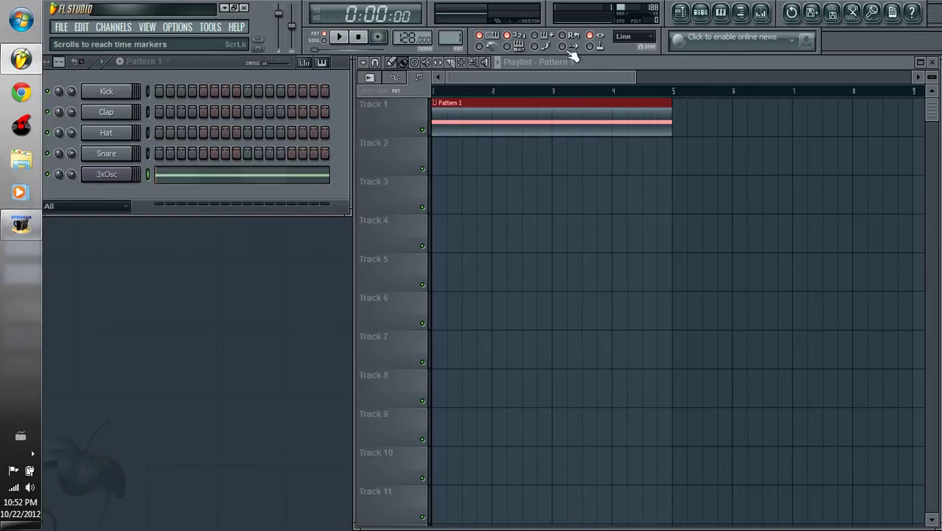
- Rename the 3xOsc channel to Whitenoise and route it to mixer insert 5
click(760, 12)
right_click(125, 174)
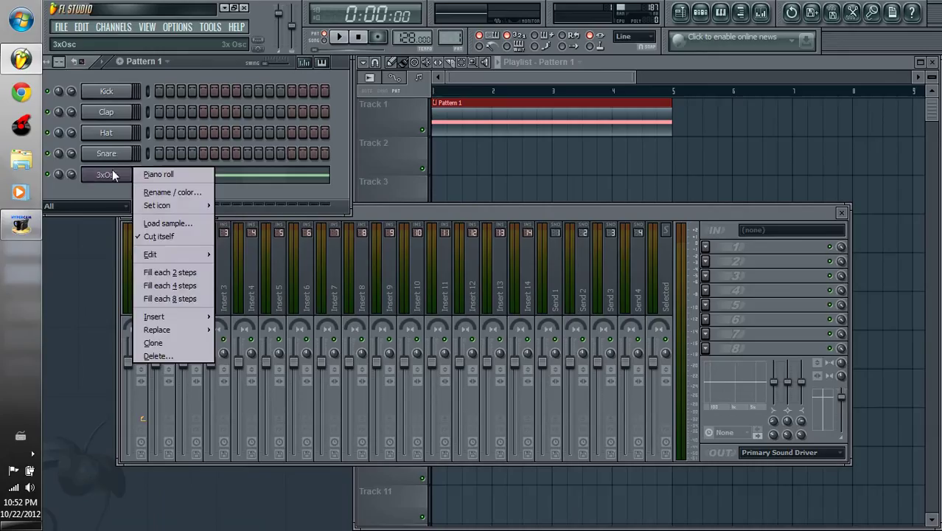
click(158, 195)
text(W)
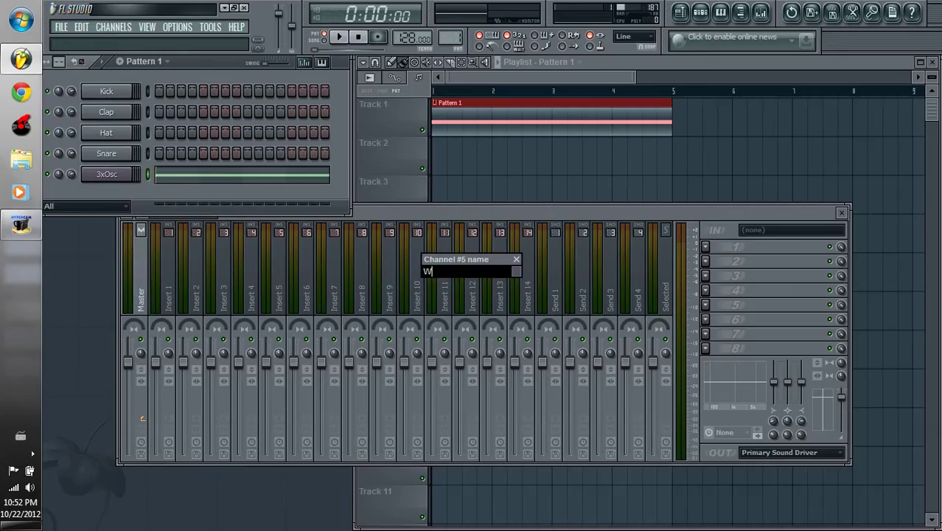
text(hitenoise)
key(Return)
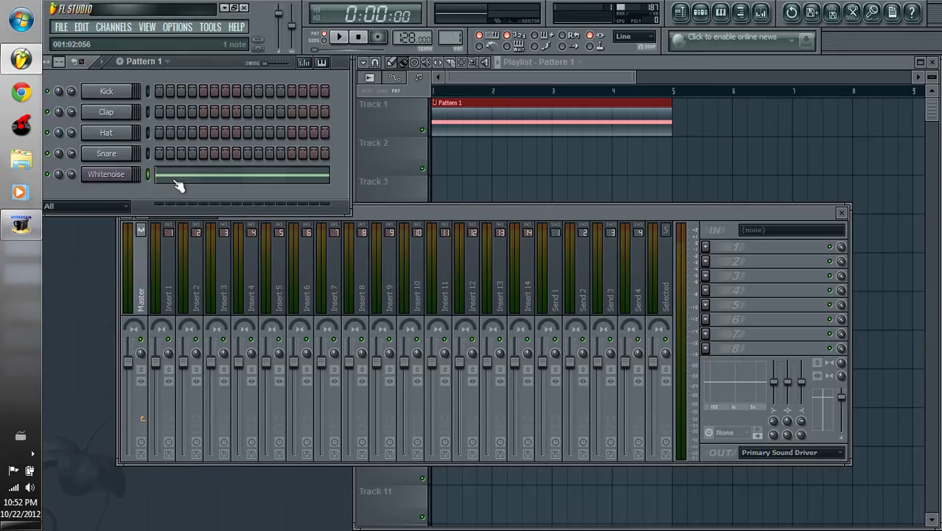
right_click(275, 298)
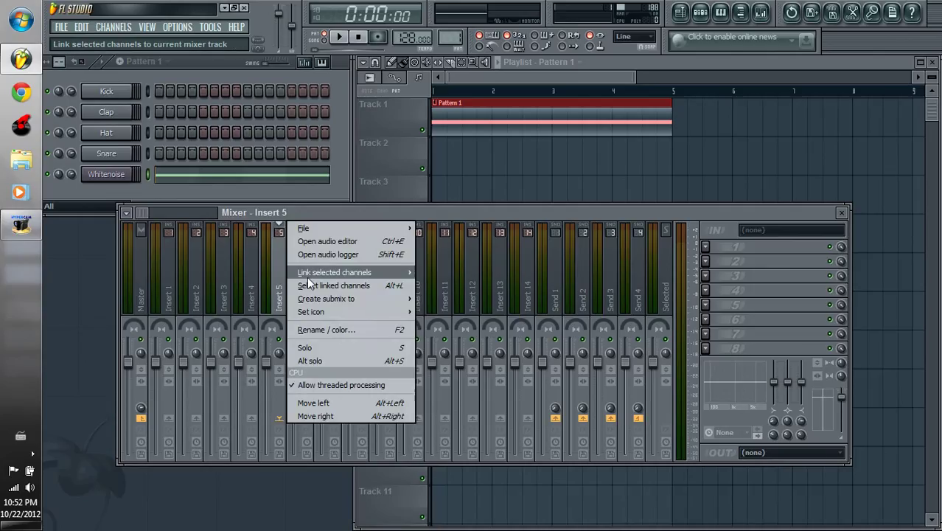
mouse_move(350, 274)
click(480, 275)
- Load Fruity Free Filter on insert 5 and lower its Freq to 49
click(706, 248)
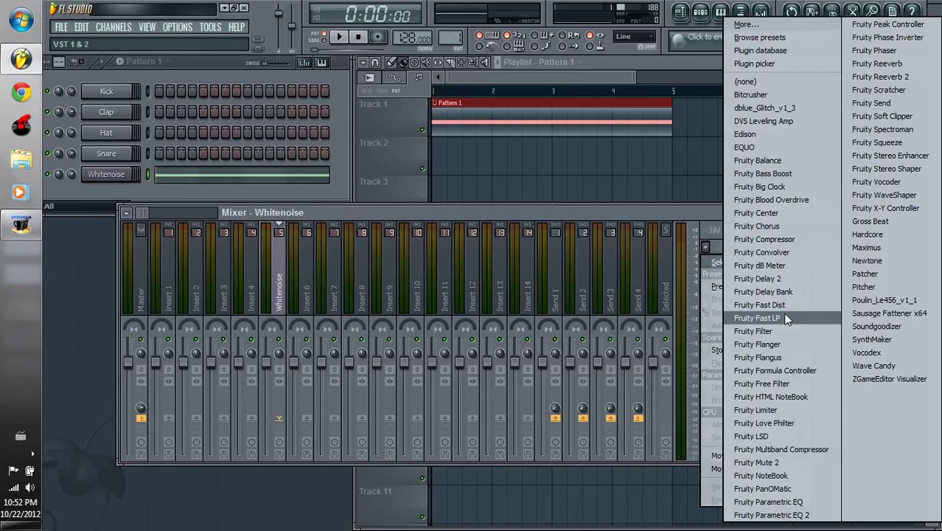
click(785, 378)
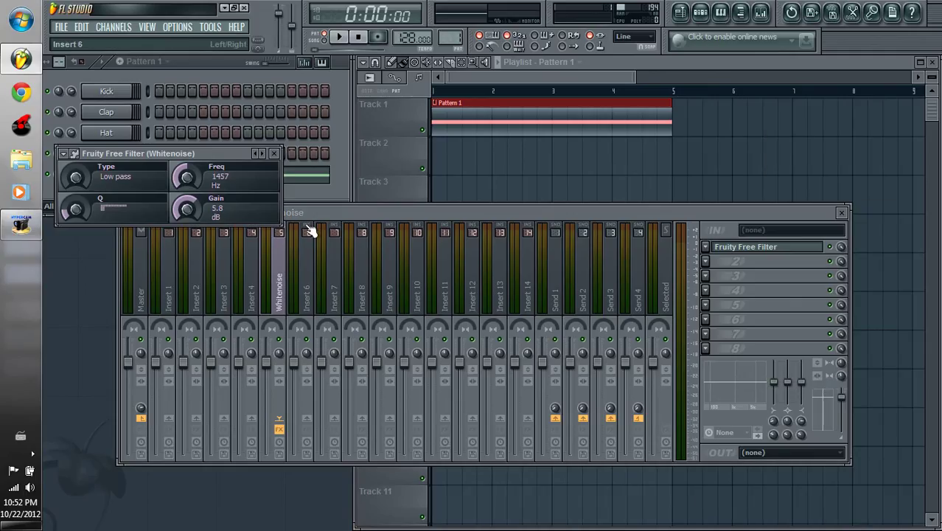
drag(212, 150, 308, 150)
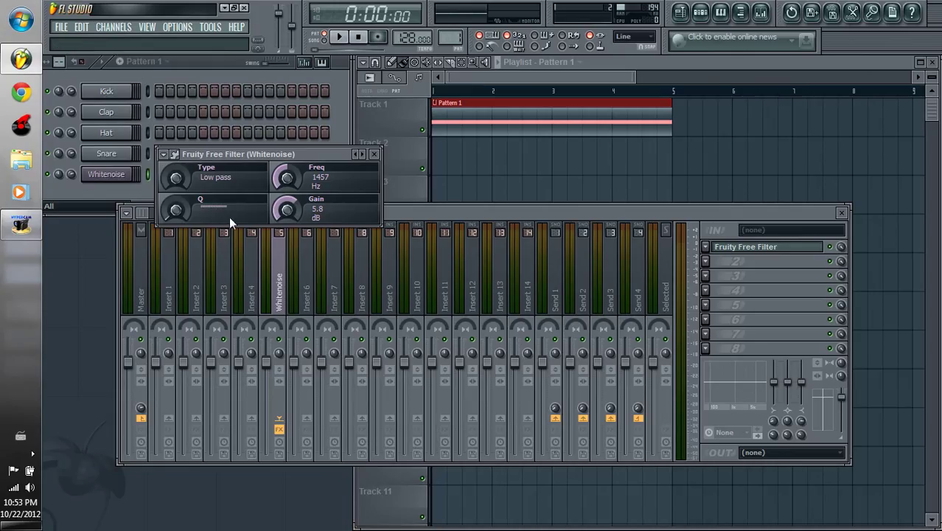
mouse_move(287, 179)
mouse_down()
mouse_move(287, 221)
mouse_move(284, 181)
mouse_up()
- Create a Freq automation clip on Track 2 and raise its end into a rising ramp
right_click(284, 181)
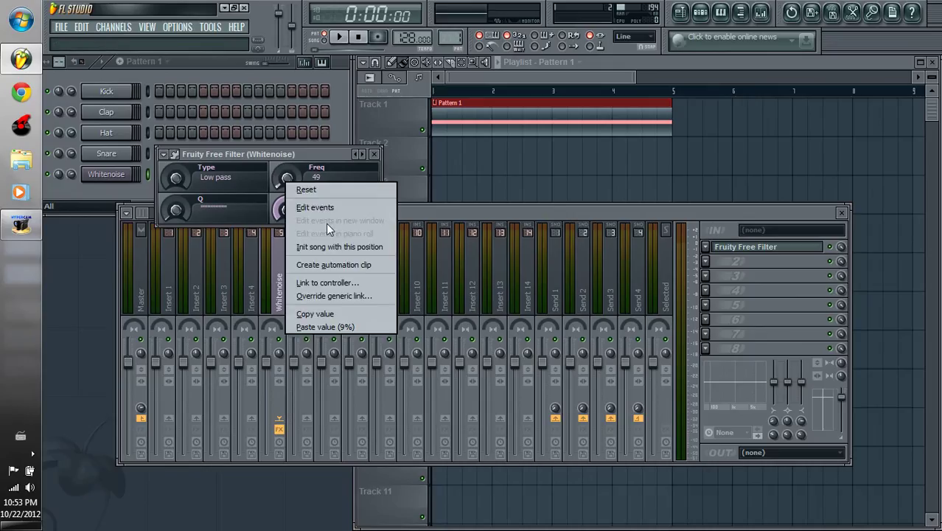
click(337, 266)
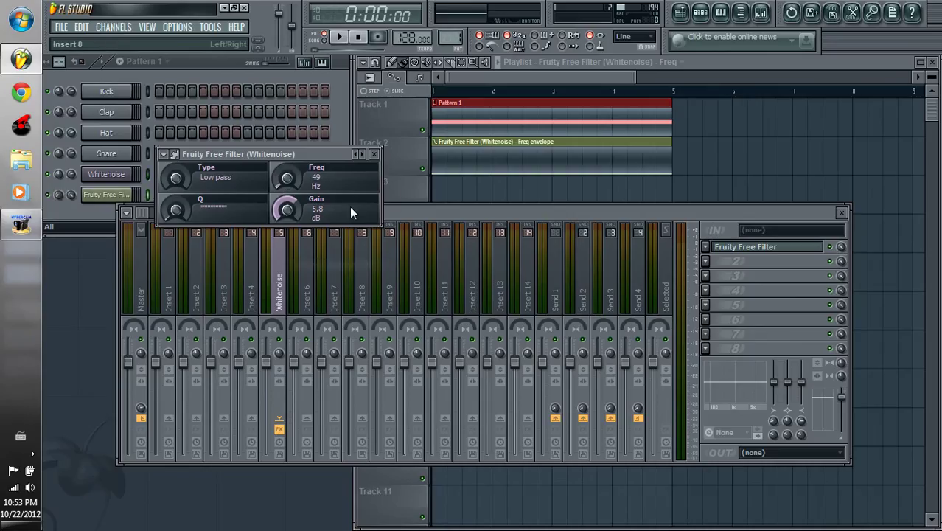
click(374, 153)
click(841, 213)
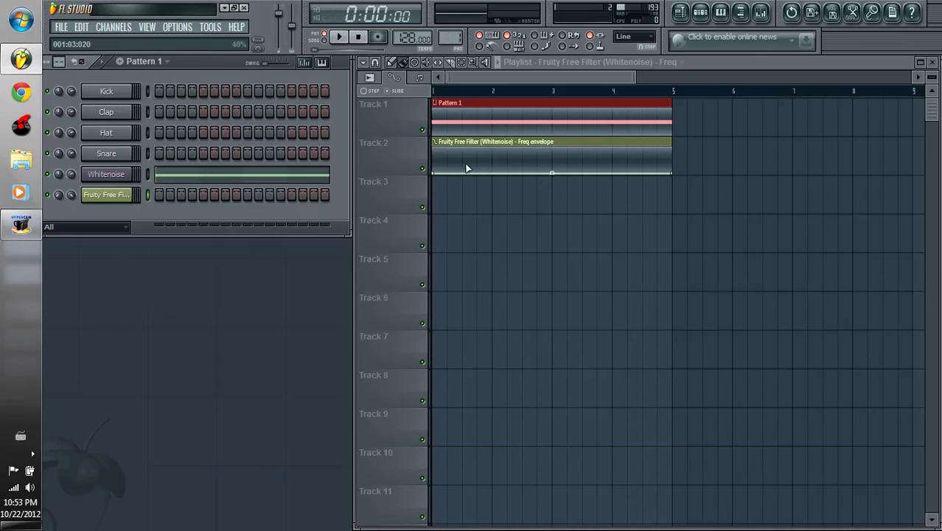
click(435, 174)
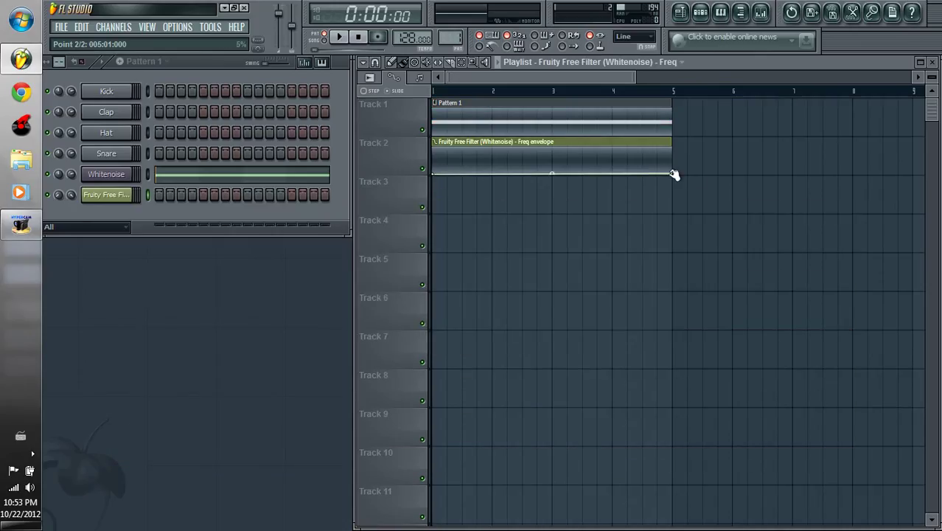
drag(674, 175, 675, 147)
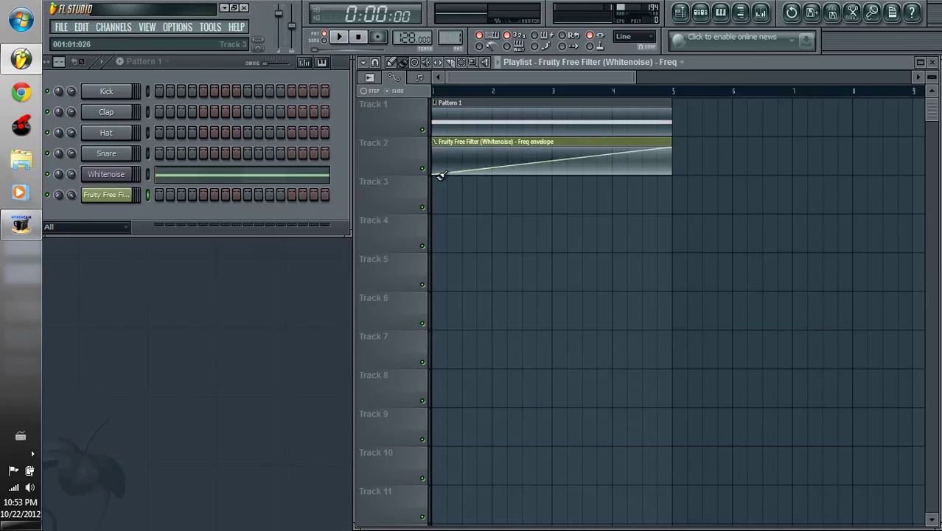
- Play the whole song in Song mode to hear the sweep, then stop
click(324, 42)
click(340, 37)
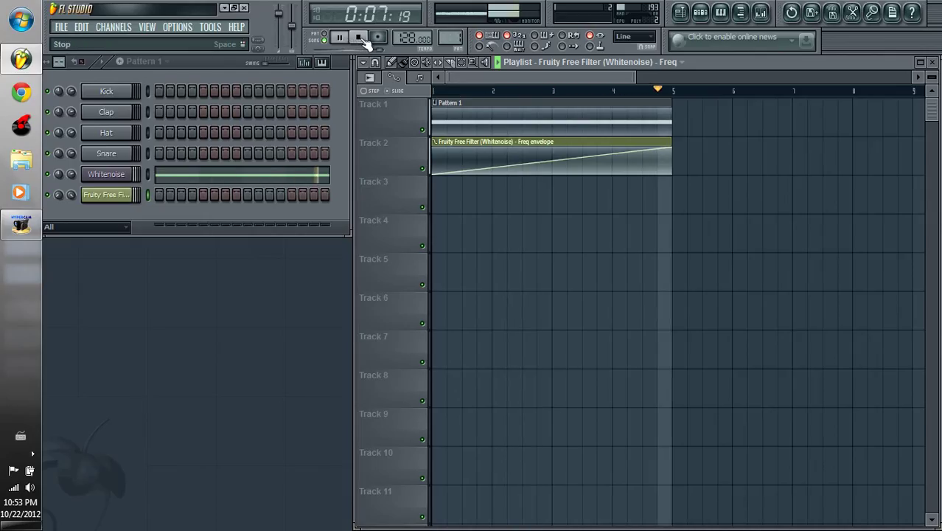
click(364, 41)
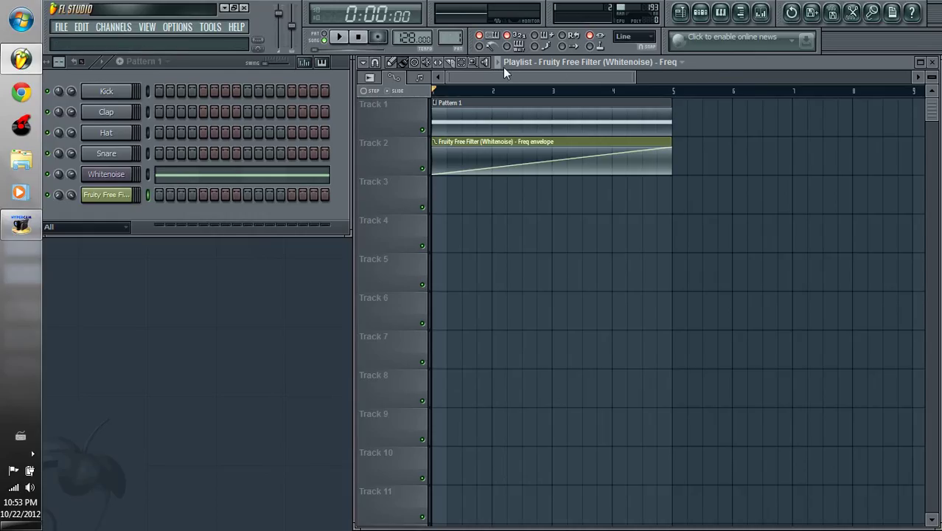
- Place a second Pattern 1 clip at bar 5 and stretch the Freq envelope to bar 9
click(559, 122)
click(688, 120)
drag(671, 146, 912, 145)
- Curve the envelope up to a bar 5 peak and down by bar 9, then preview it
right_click(911, 173)
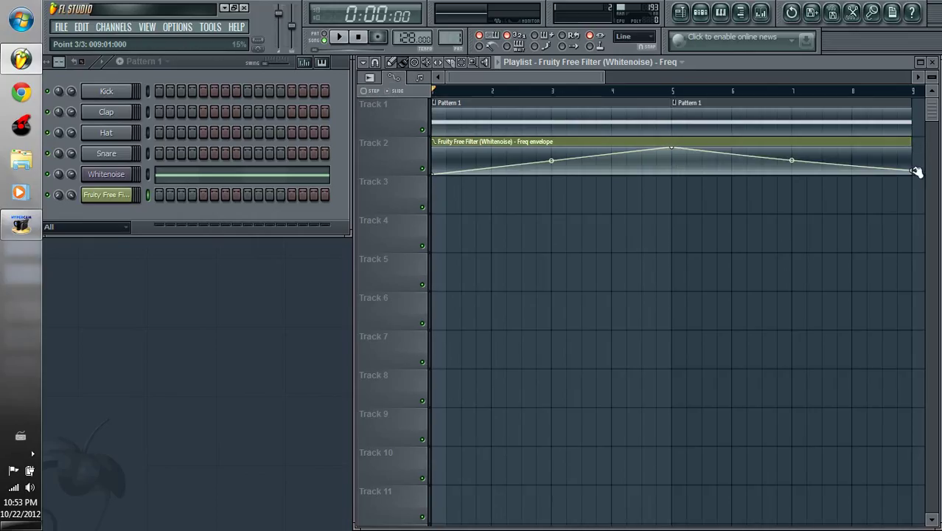
drag(791, 162, 791, 167)
drag(552, 163, 552, 168)
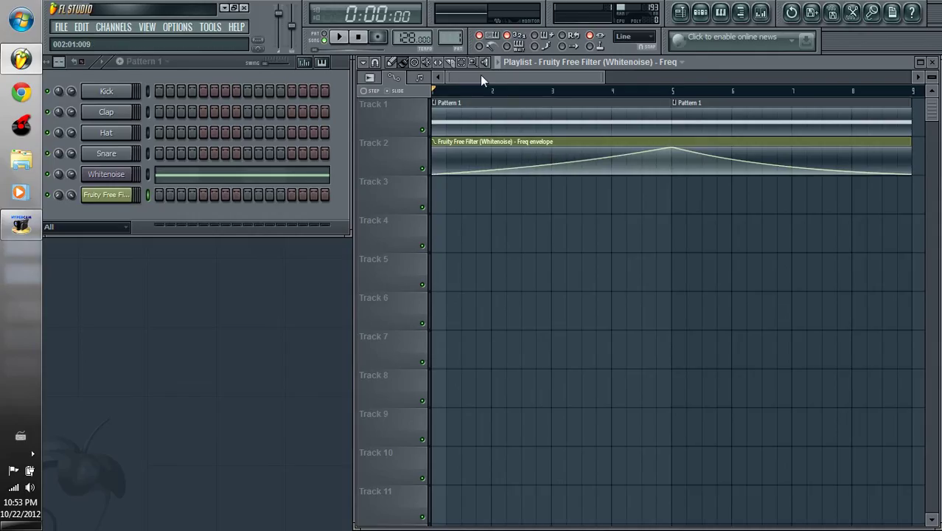
click(339, 37)
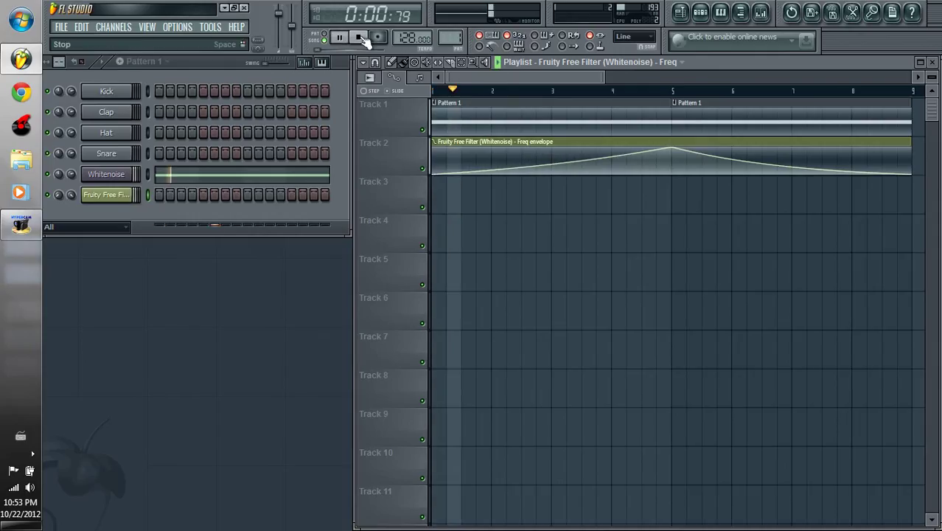
click(360, 37)
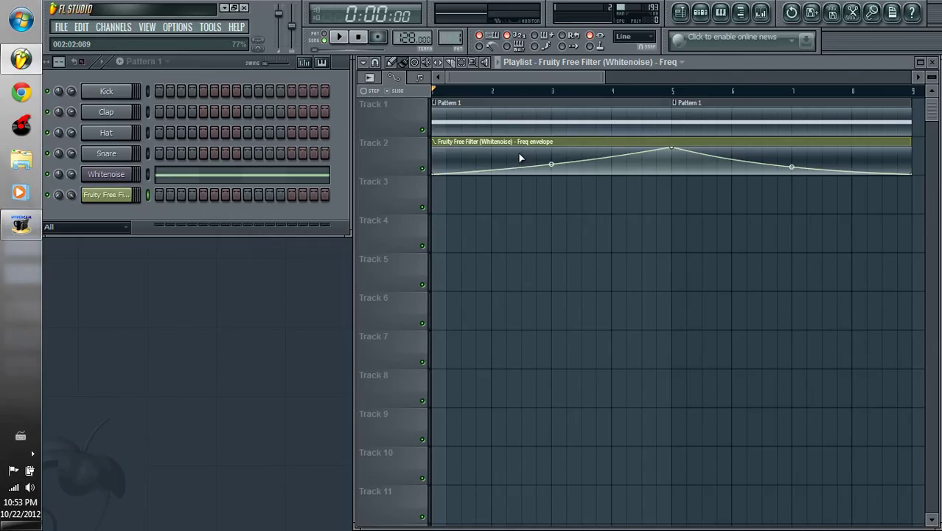
- Fill Pattern 2's Kick channel with a hit on every fourth step and preview it
right_click(128, 94)
key(Escape)
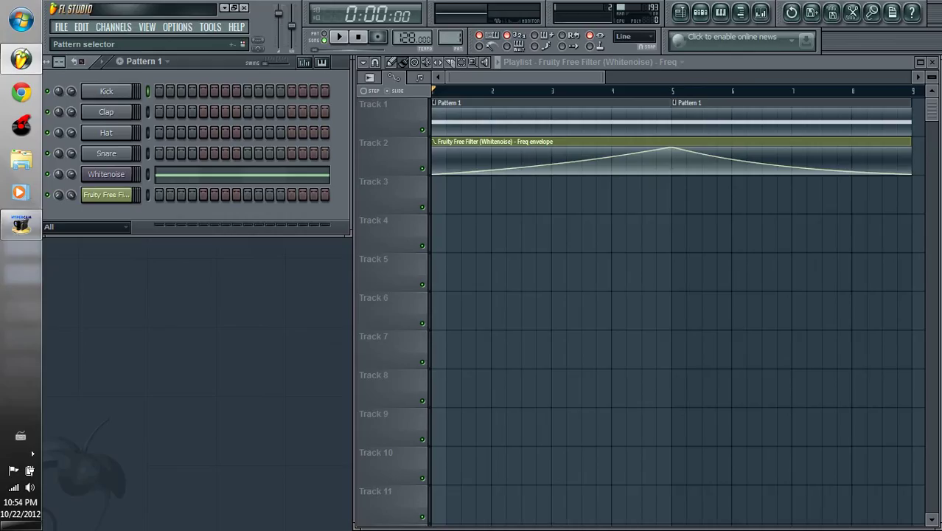
scroll(451, 37, up, 1)
right_click(132, 98)
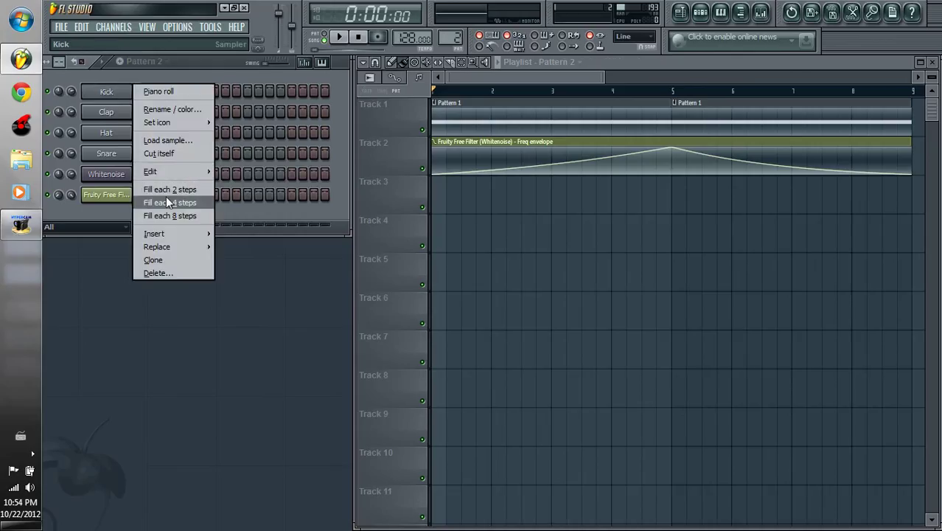
click(166, 198)
key(space)
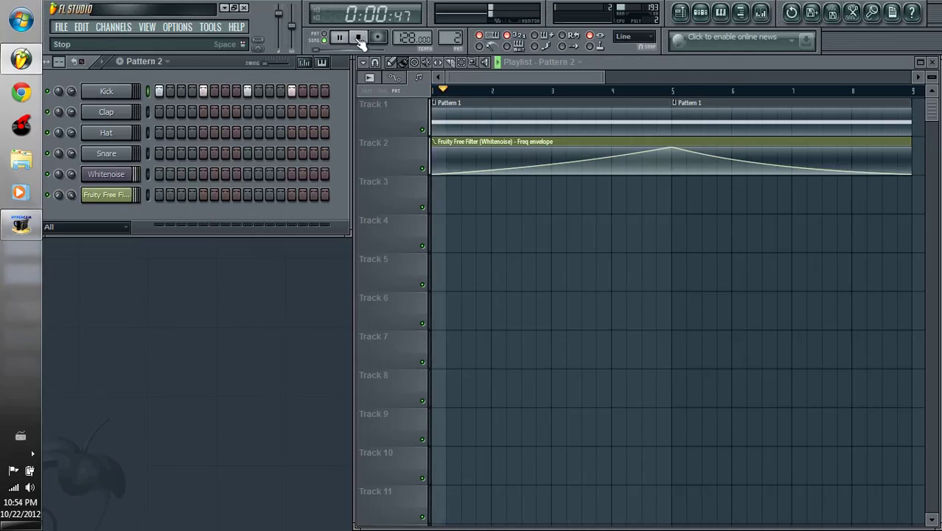
click(359, 38)
- Play the song in Song mode and open the mixer and sample browser
click(322, 41)
click(338, 36)
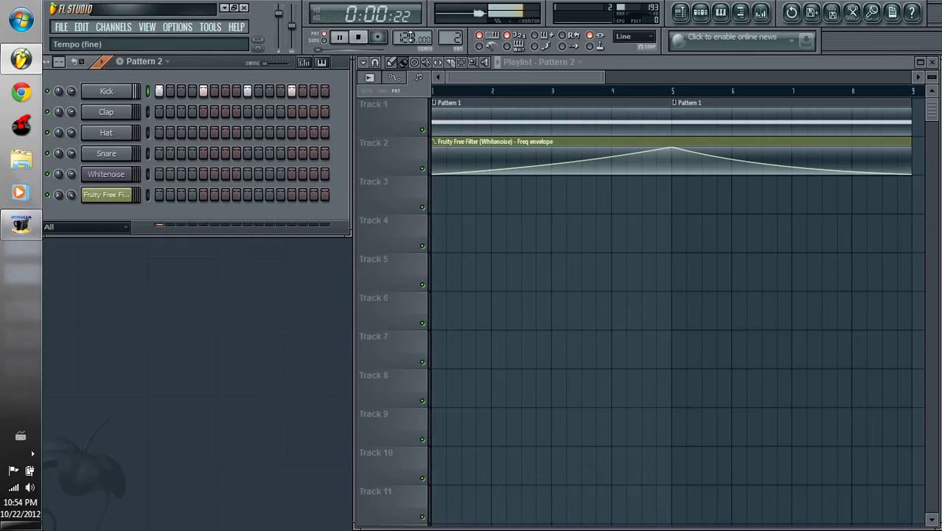
click(760, 13)
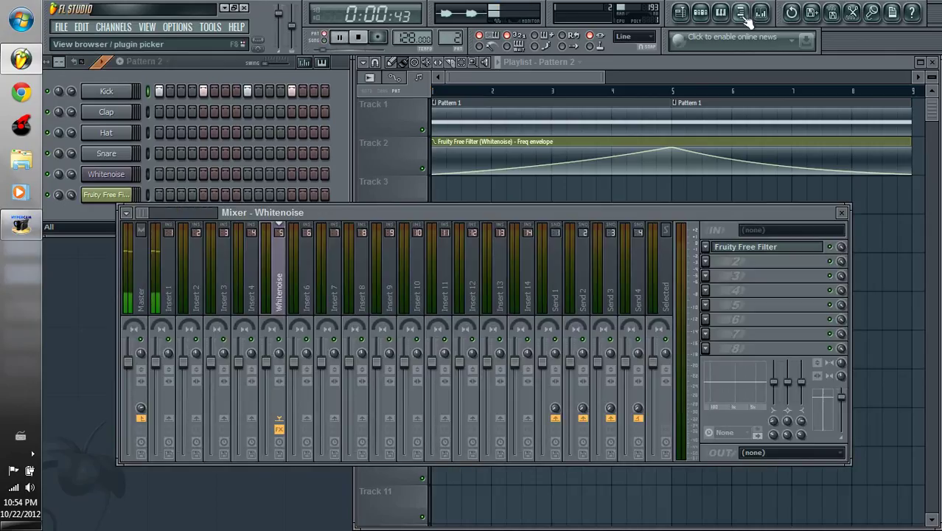
click(740, 12)
- Preview the Vintage kick samples and load VT_Kick onto the Kick channel
click(358, 36)
click(130, 138)
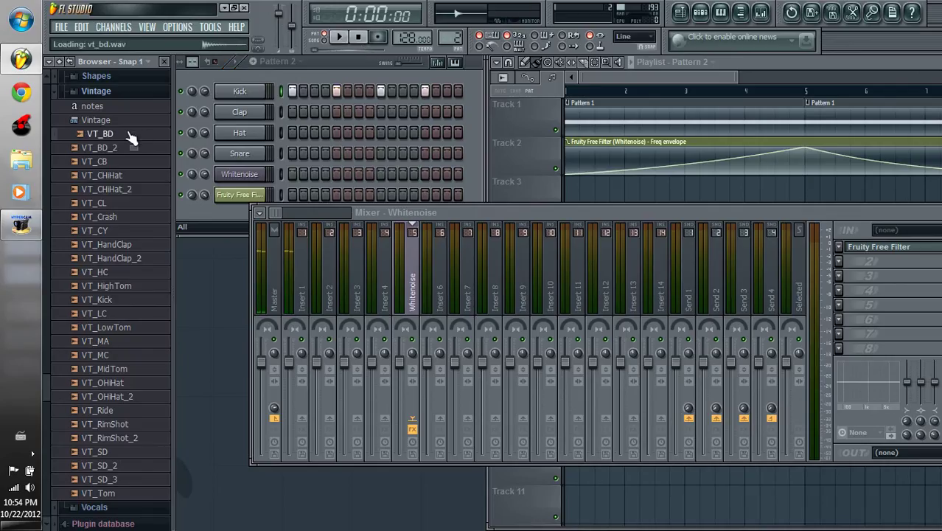
click(123, 151)
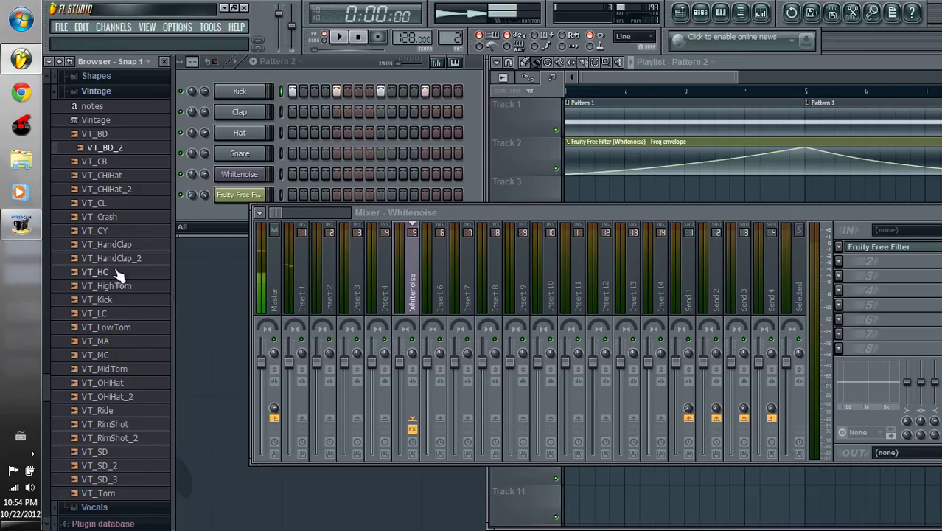
click(118, 341)
drag(109, 300, 240, 92)
- Link the Kick channel to mixer insert 1
click(309, 304)
right_click(309, 303)
mouse_move(390, 272)
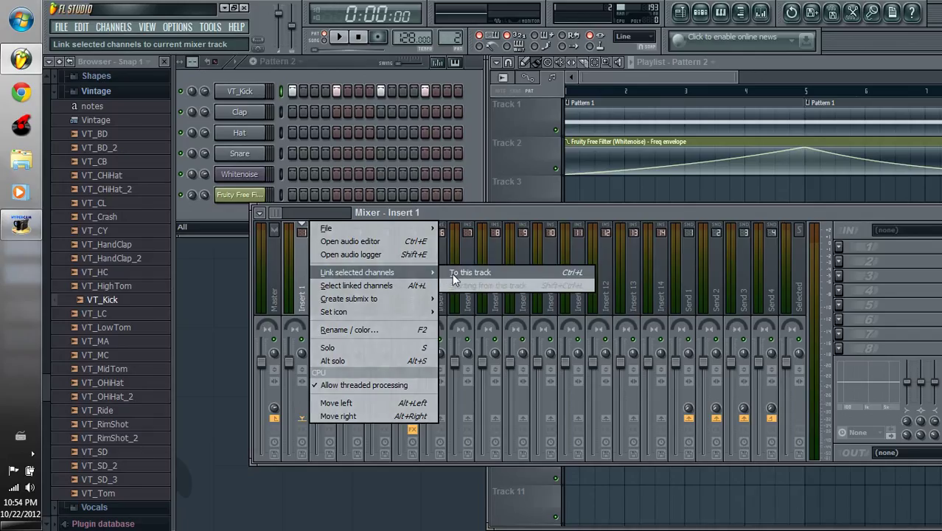
click(461, 271)
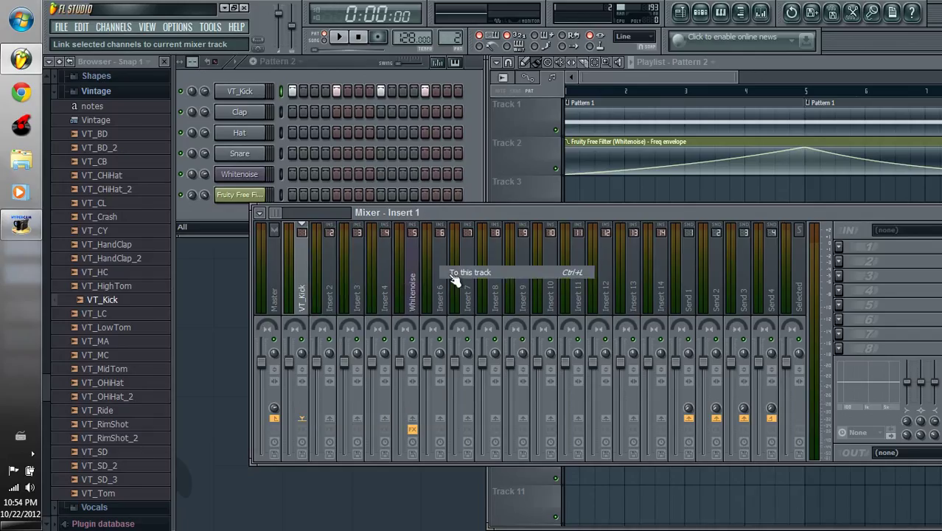
- Add a Fruity Compressor with a preset to the VT_Kick insert and preview it
click(741, 12)
click(706, 248)
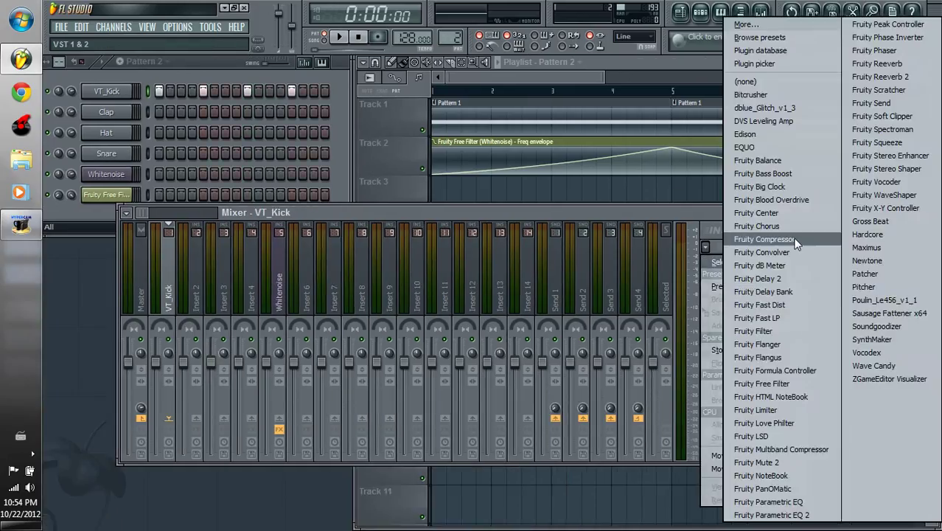
click(792, 239)
click(66, 153)
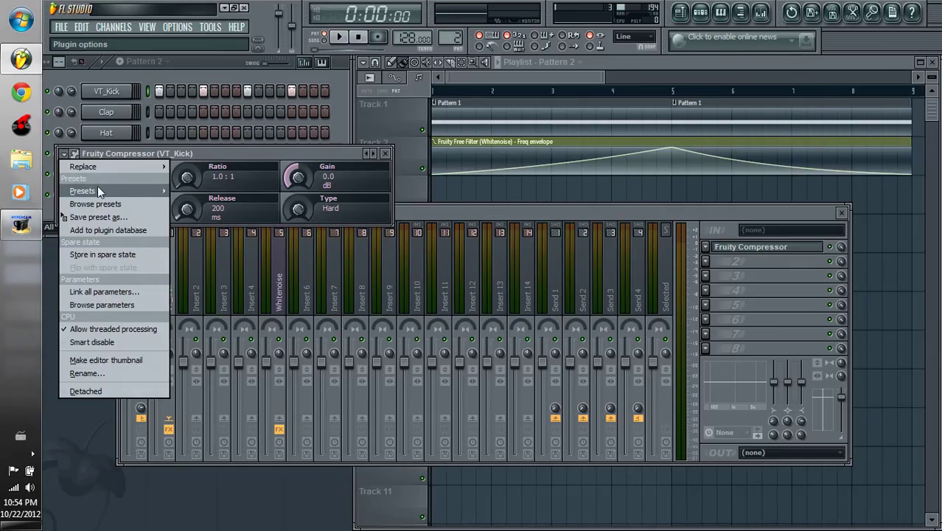
mouse_move(136, 190)
click(211, 244)
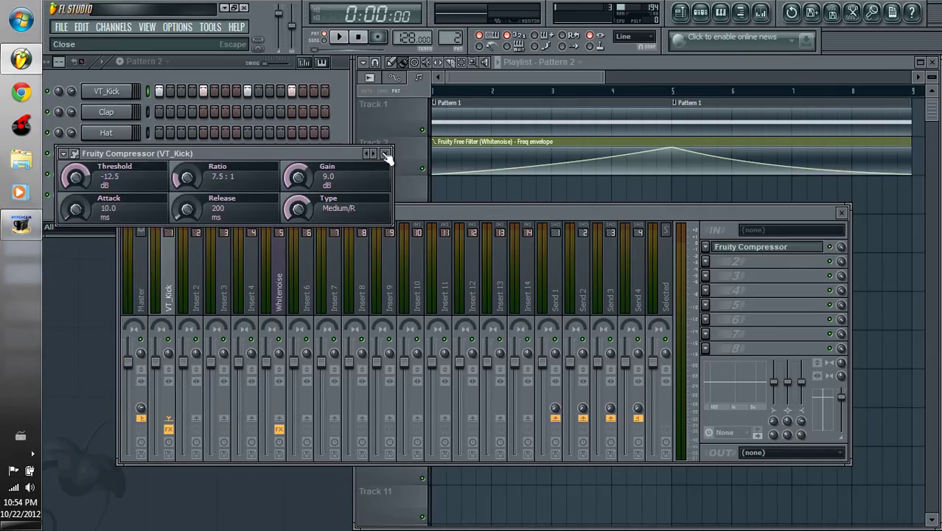
click(385, 154)
click(339, 37)
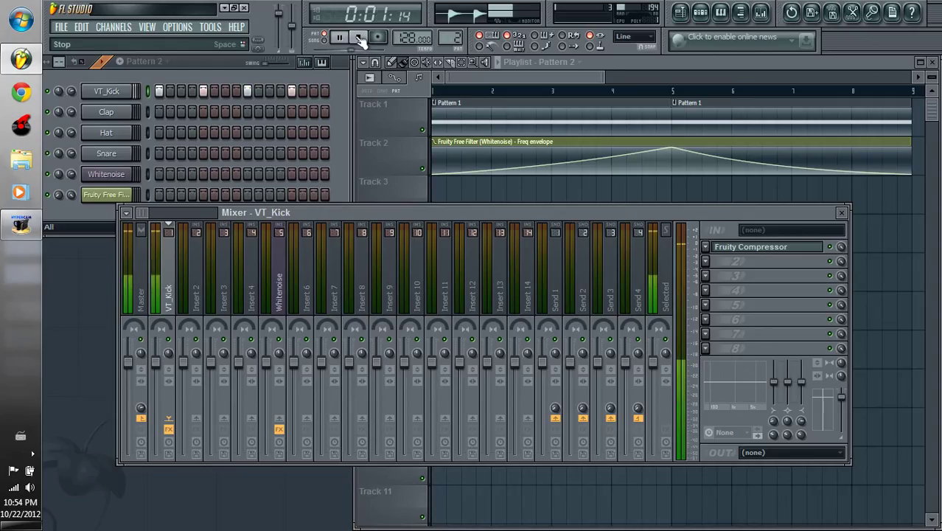
click(359, 38)
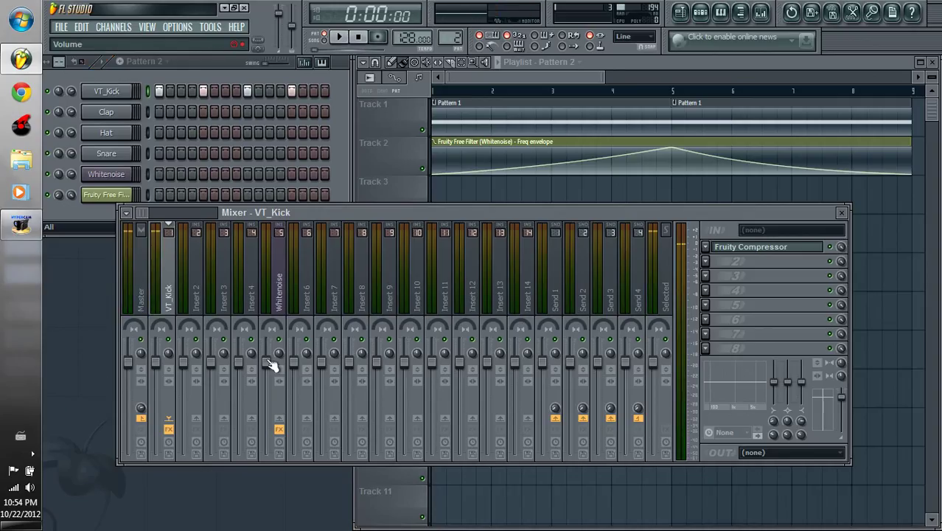
- Add a Fruity Limiter with the Sidechaining preset to Whitenoise, then paint Pattern 2 on Track 3, bars 1–5
right_click(280, 427)
click(295, 437)
click(282, 303)
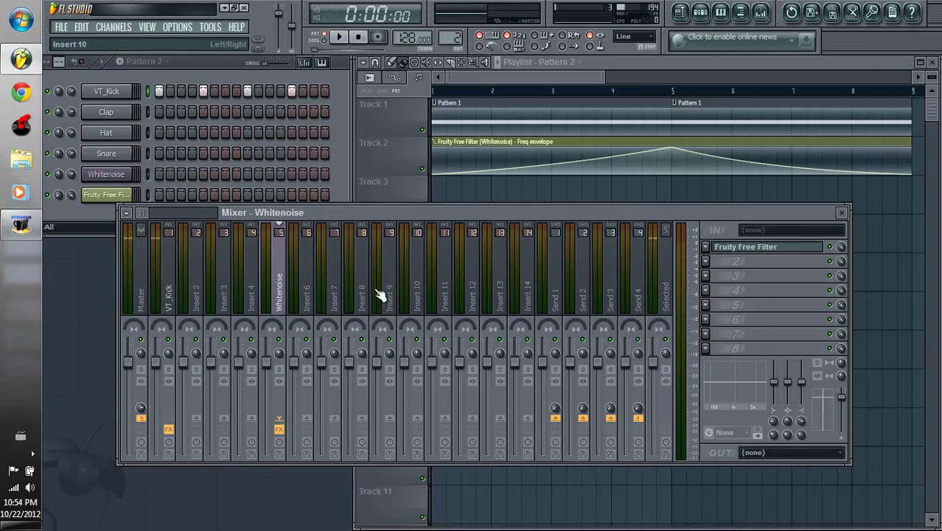
click(706, 260)
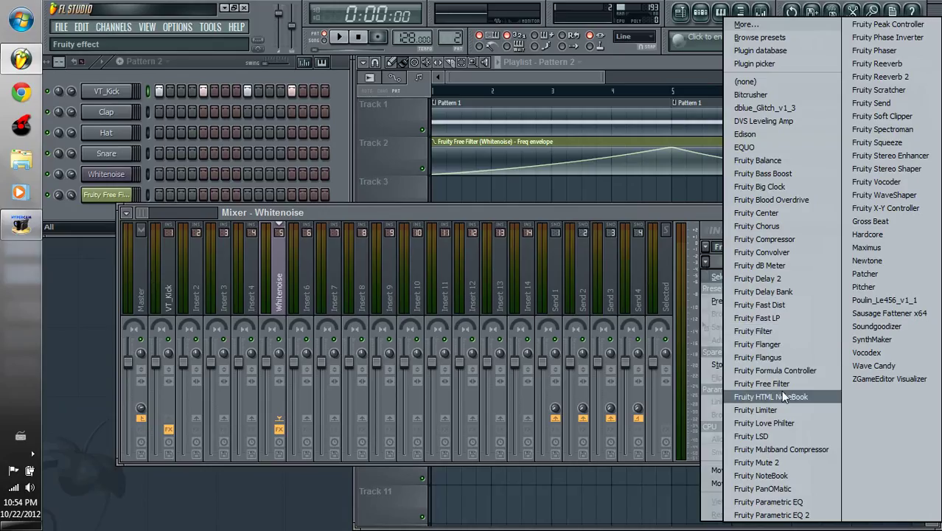
click(758, 410)
click(131, 221)
mouse_move(158, 257)
click(286, 427)
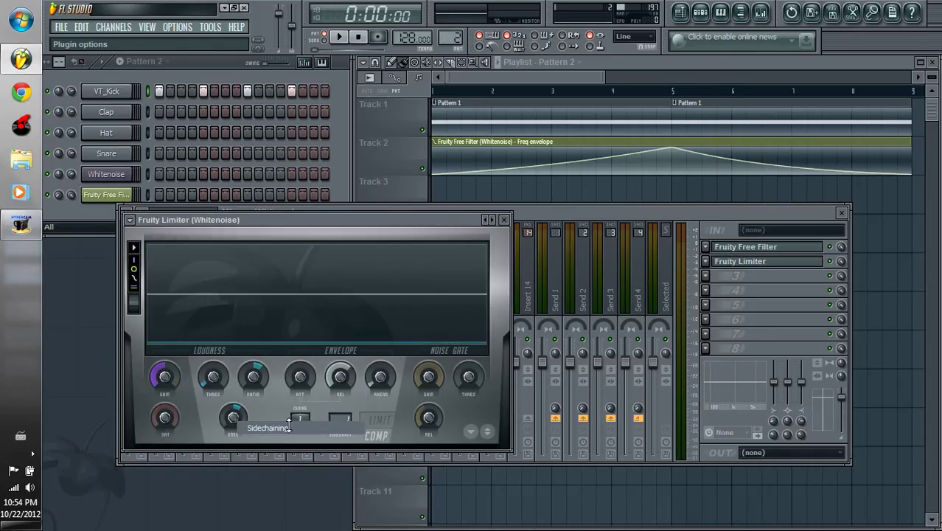
click(504, 219)
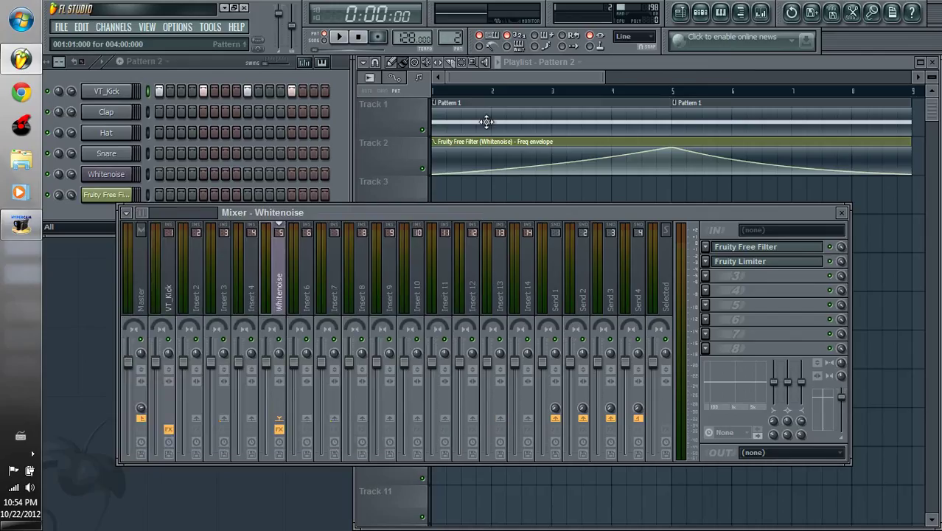
click(840, 213)
mouse_move(458, 190)
mouse_down()
mouse_move(442, 203)
mouse_move(653, 206)
mouse_up()
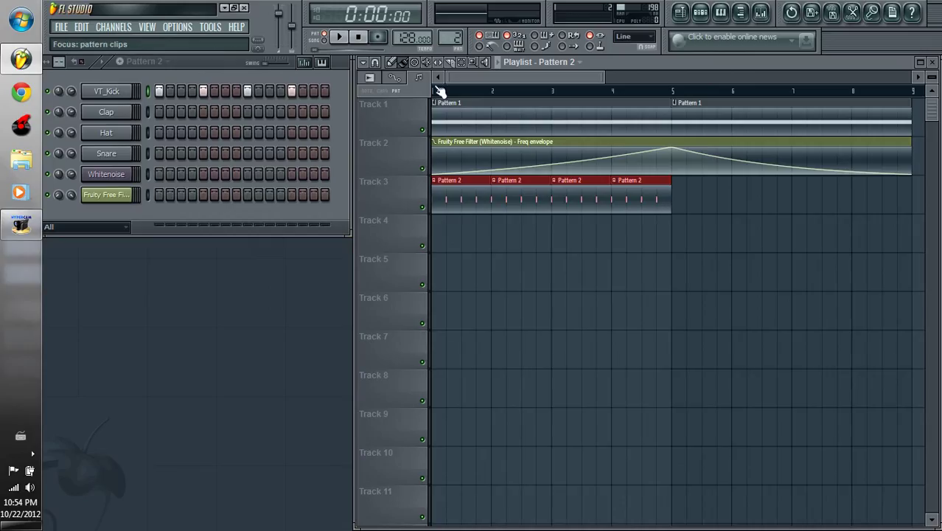
- Play the arrangement, then open the mixer with the VT_Kick track selected
click(337, 37)
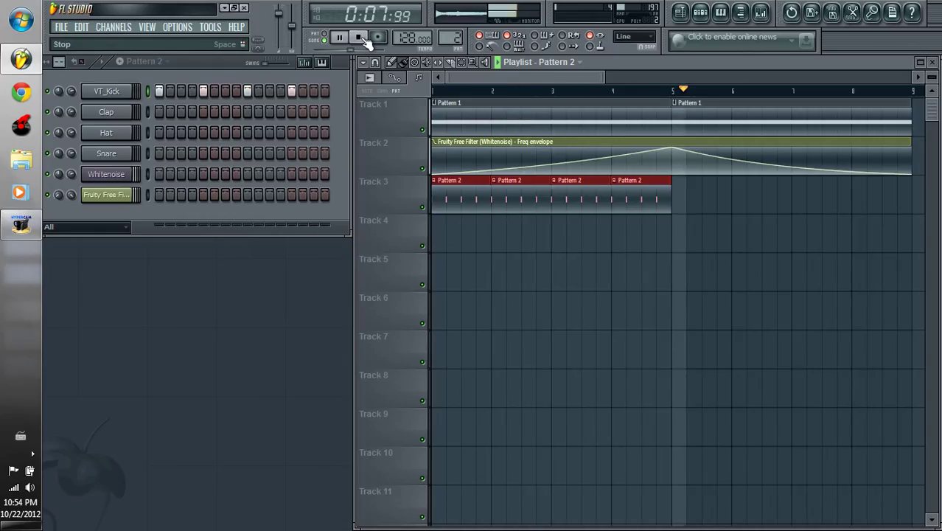
click(359, 37)
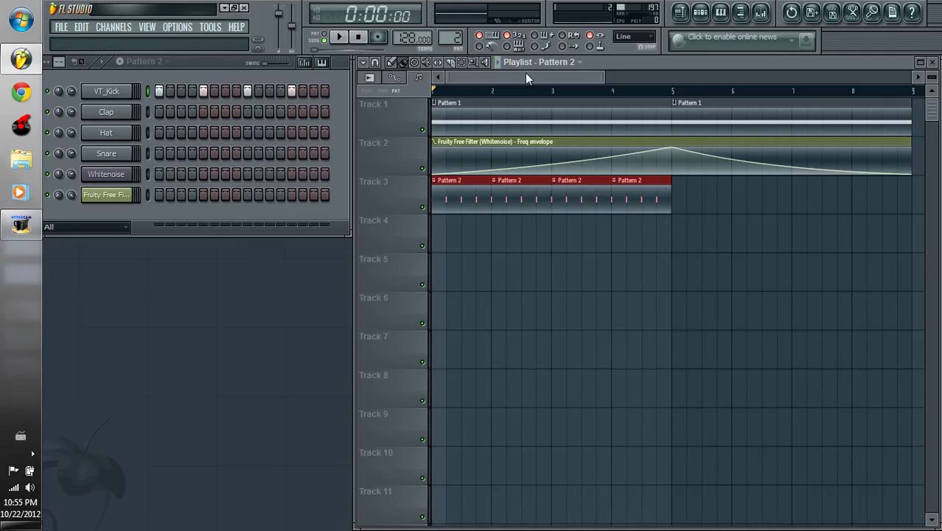
click(761, 11)
click(171, 299)
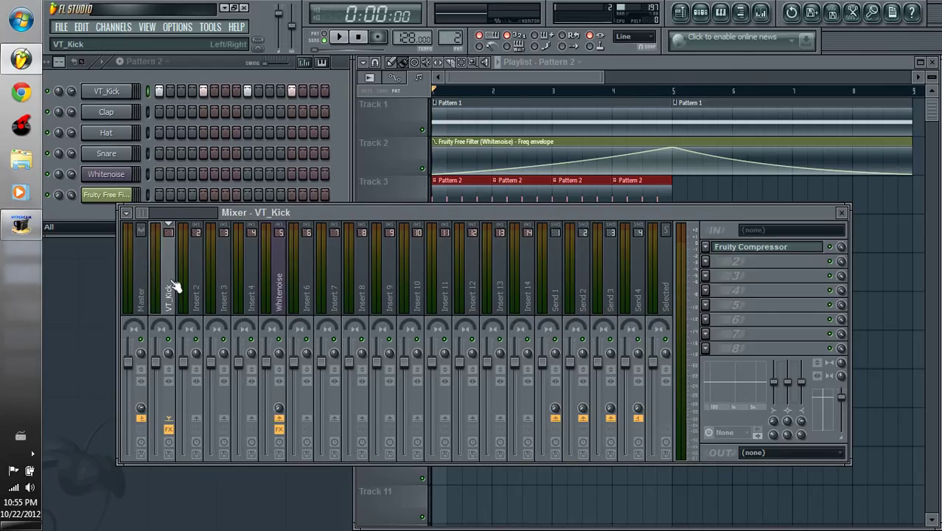
- Extend the Pattern 2 clips along Track 3 through bar 8
click(646, 190)
drag(684, 192, 863, 197)
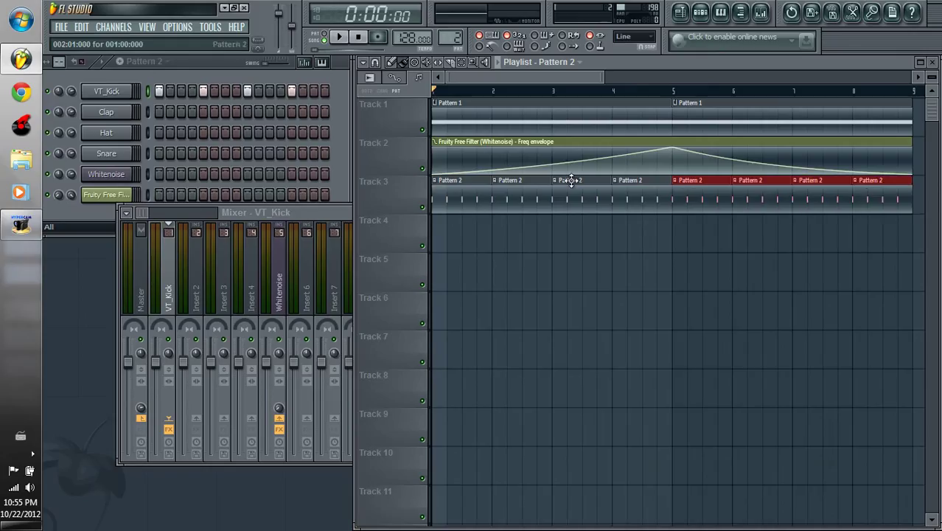
click(309, 217)
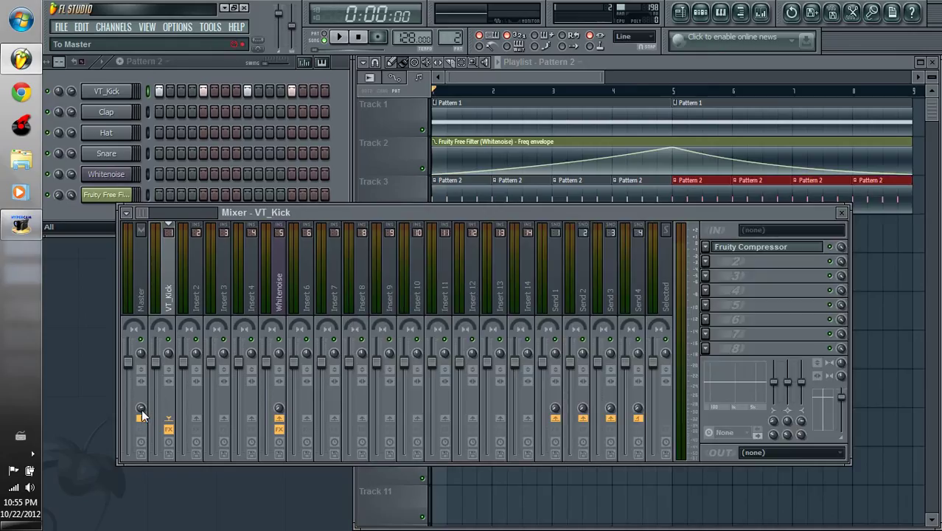
- Create a Track 4 automation clip for VT_Kick's send level to Master
right_click(141, 411)
click(184, 453)
click(844, 214)
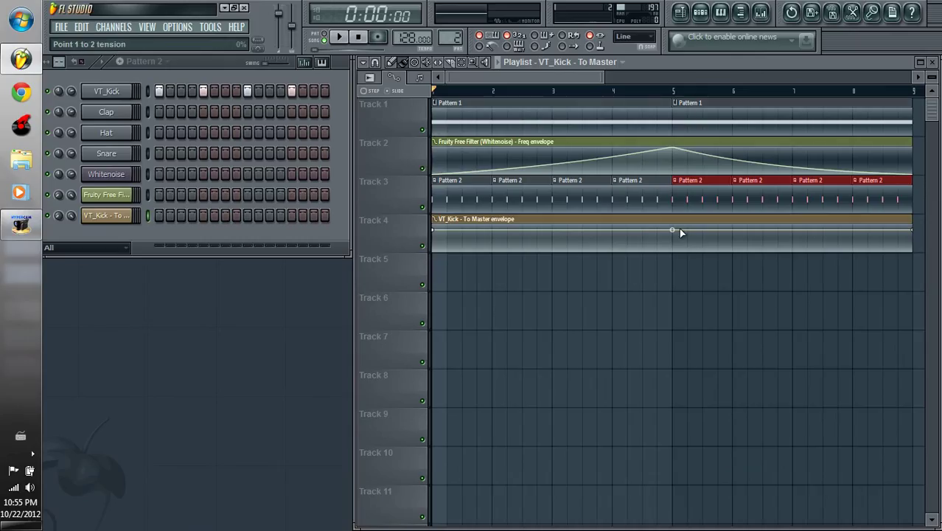
- Add an envelope point at bar 5 carrying the start point's copied value
right_click(439, 231)
click(492, 417)
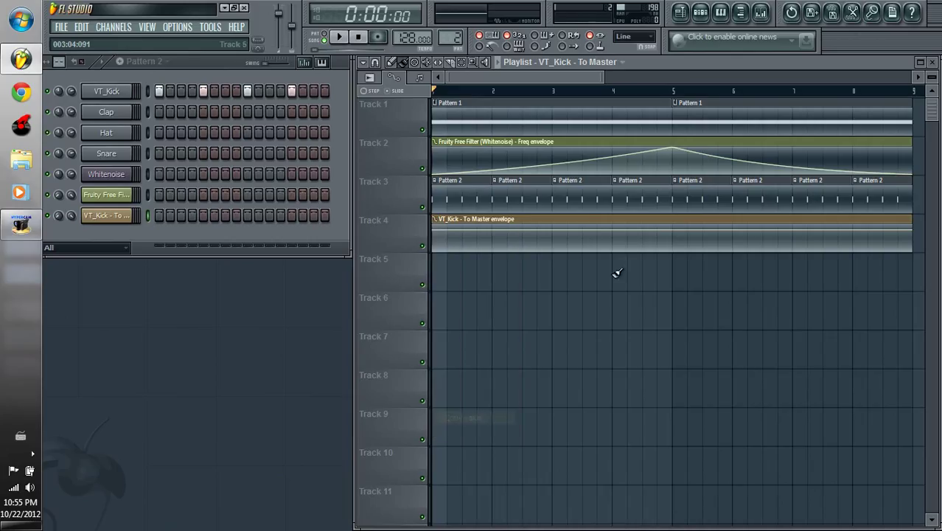
right_click(677, 238)
right_click(673, 239)
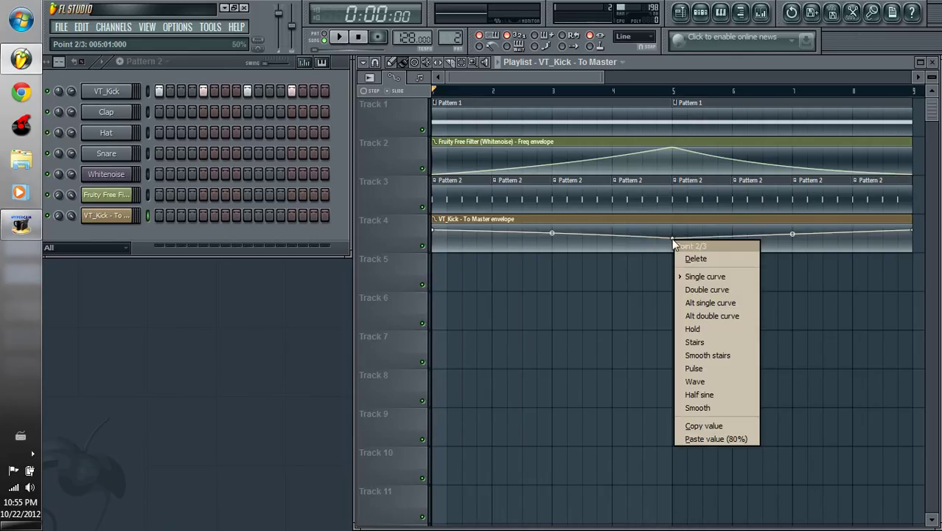
click(710, 438)
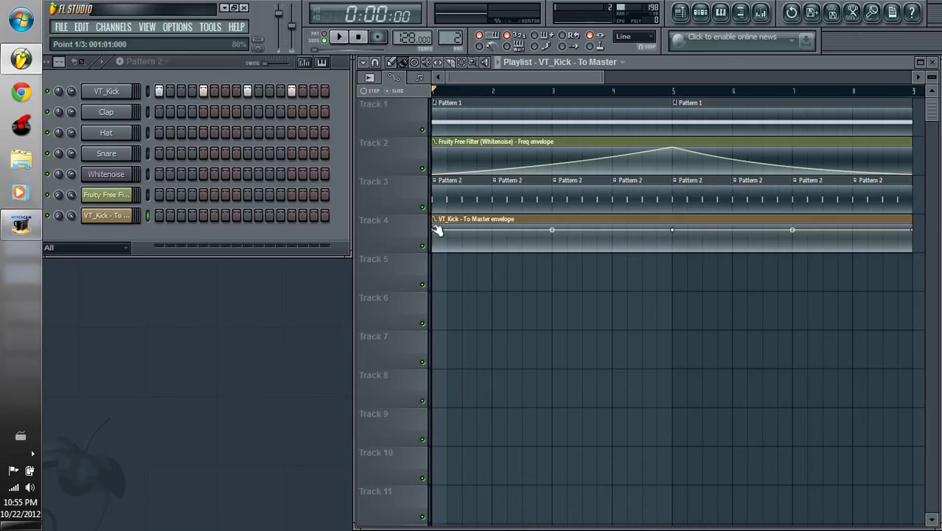
- Hold the envelope low until bar 5, step it up to the top, and listen back
drag(433, 232, 435, 276)
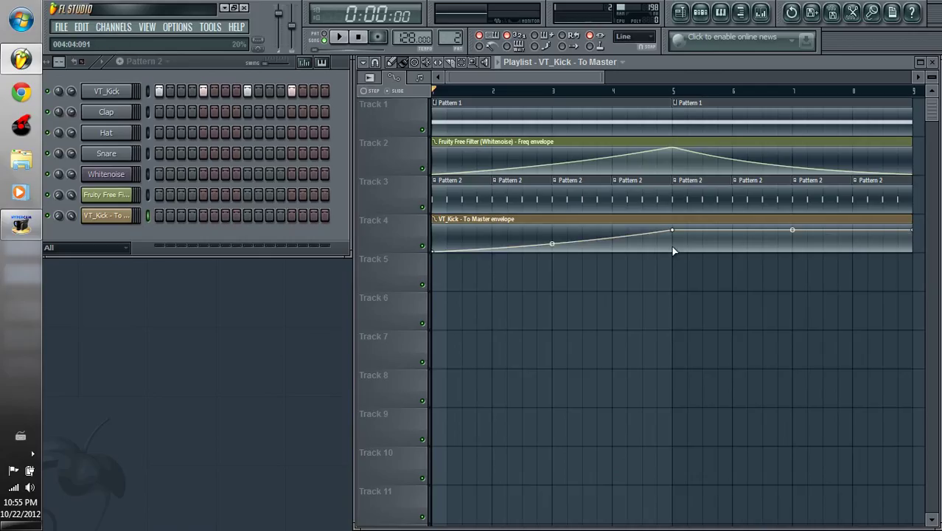
drag(673, 231, 676, 250)
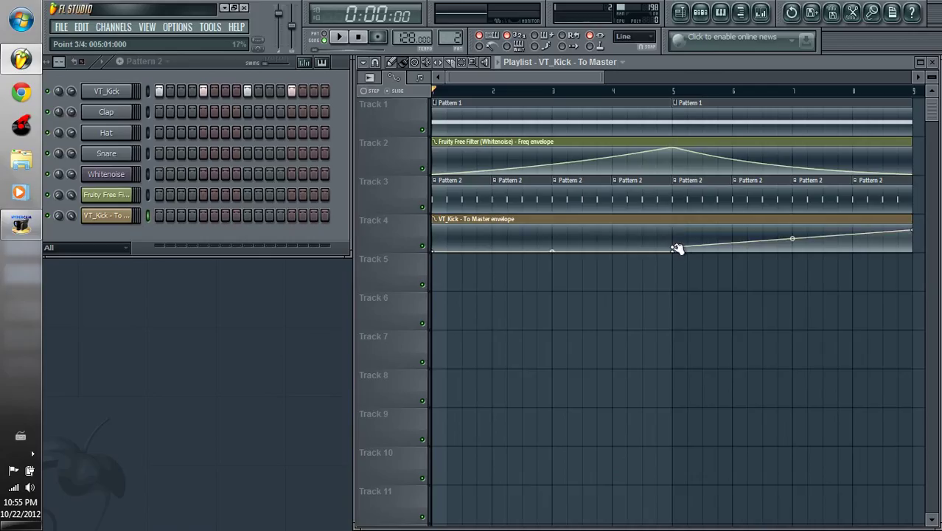
right_click(677, 248)
click(737, 446)
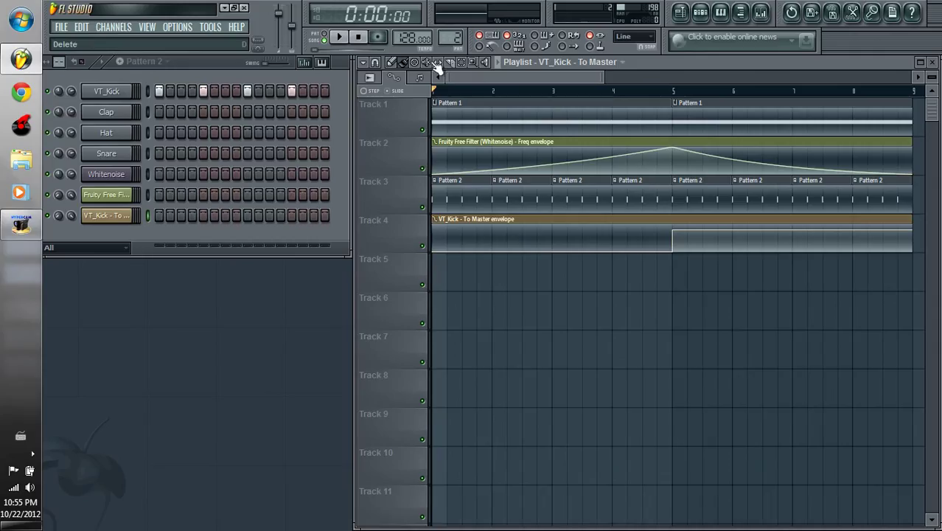
click(339, 37)
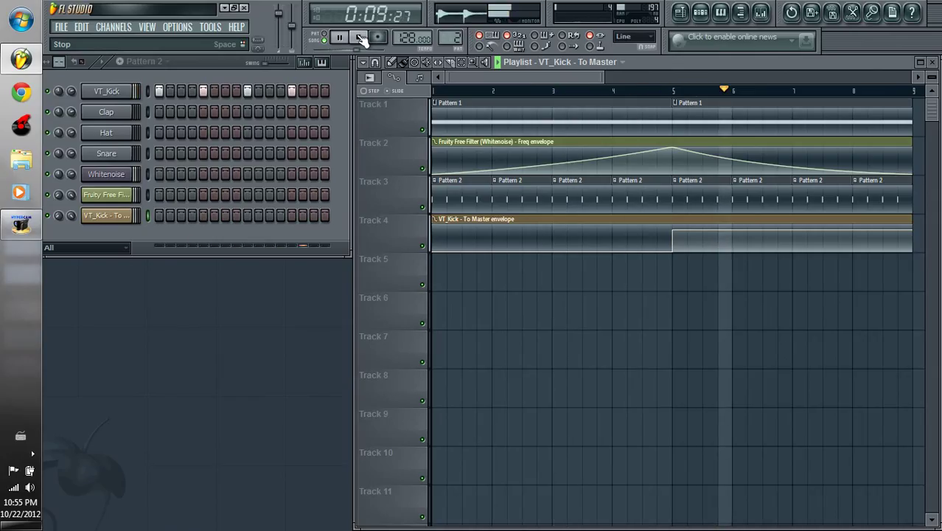
click(361, 38)
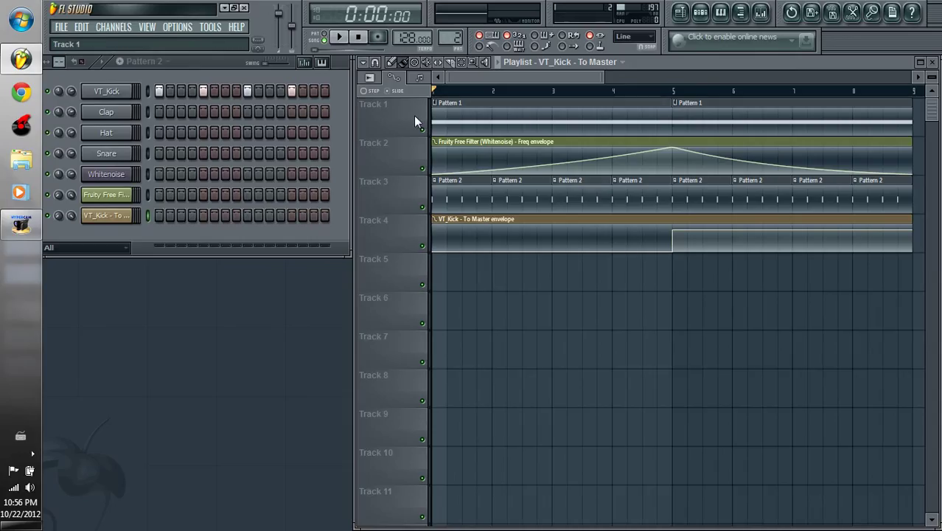
- Load Fruity Flanger into the Whitenoise mixer insert's third effect slot
drag(513, 70, 457, 73)
key(F9)
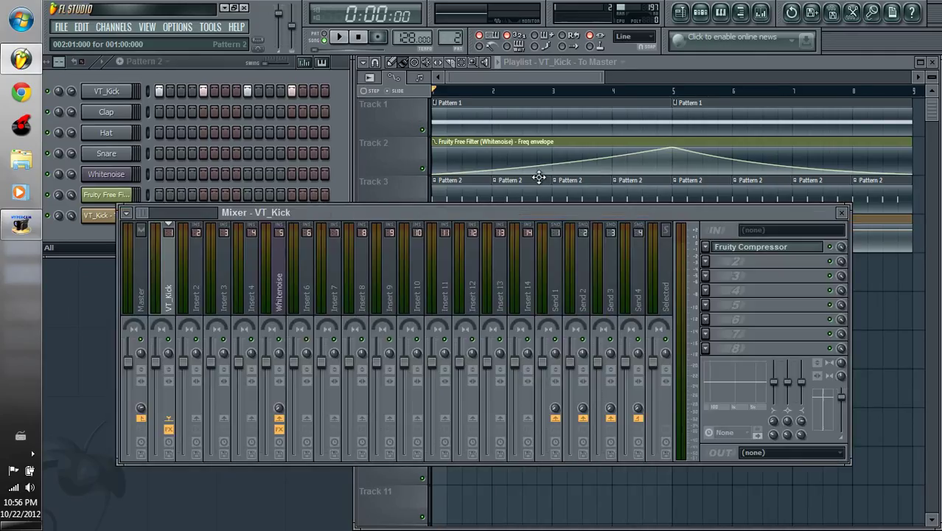
click(277, 300)
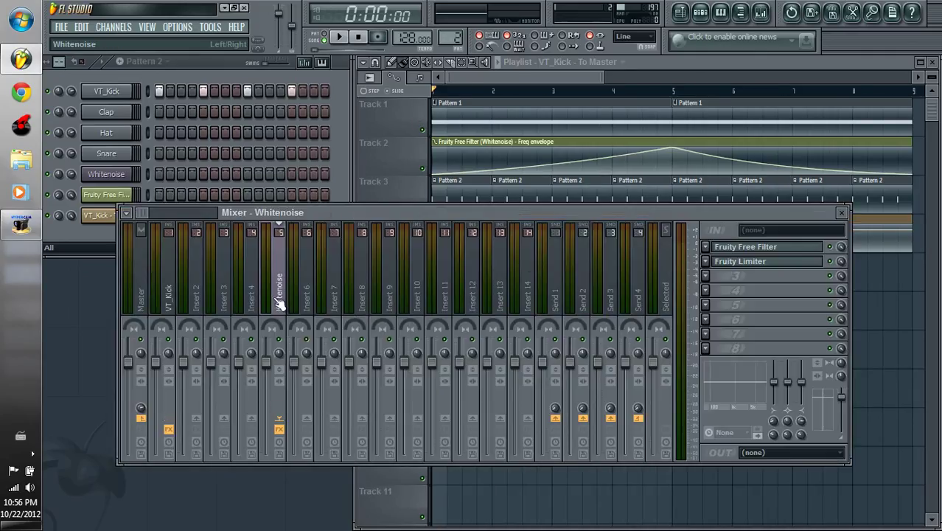
click(707, 276)
mouse_move(715, 278)
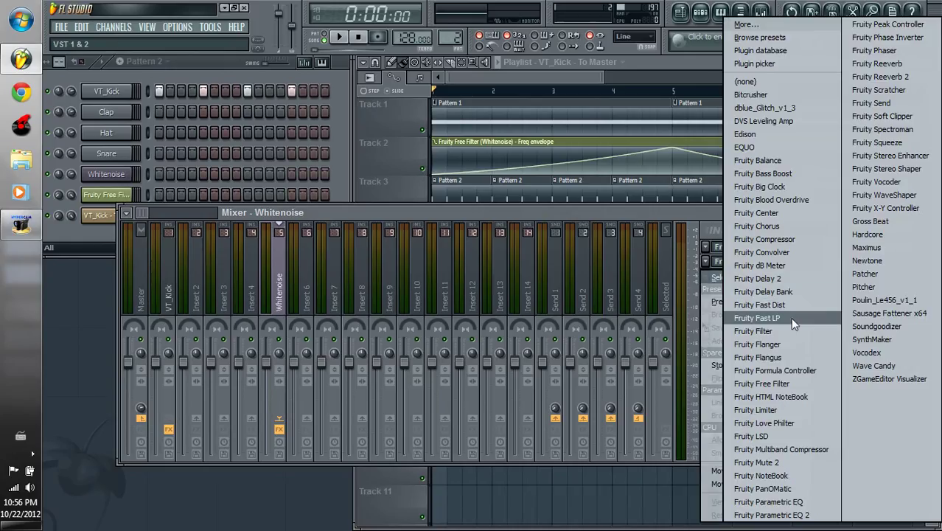
click(785, 344)
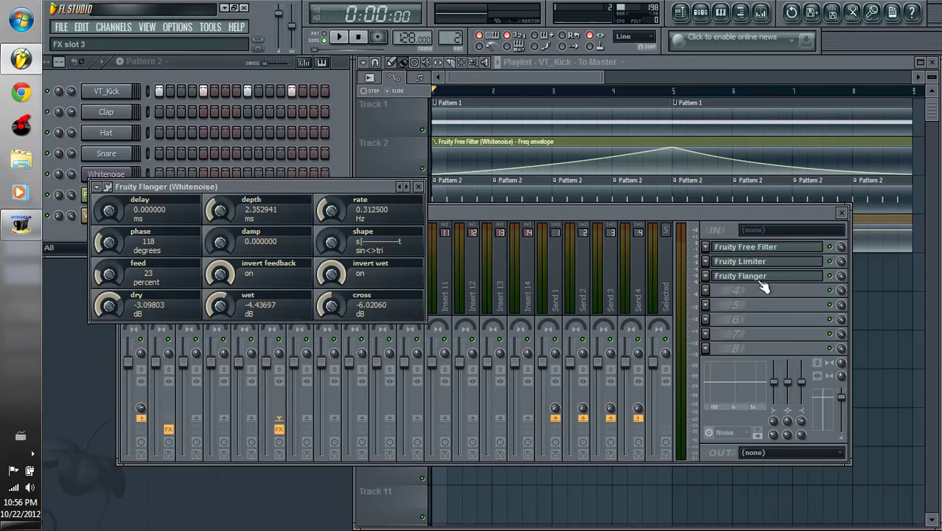
- Play the song to hear the flanger, then stop and close the Flanger and mixer
click(841, 276)
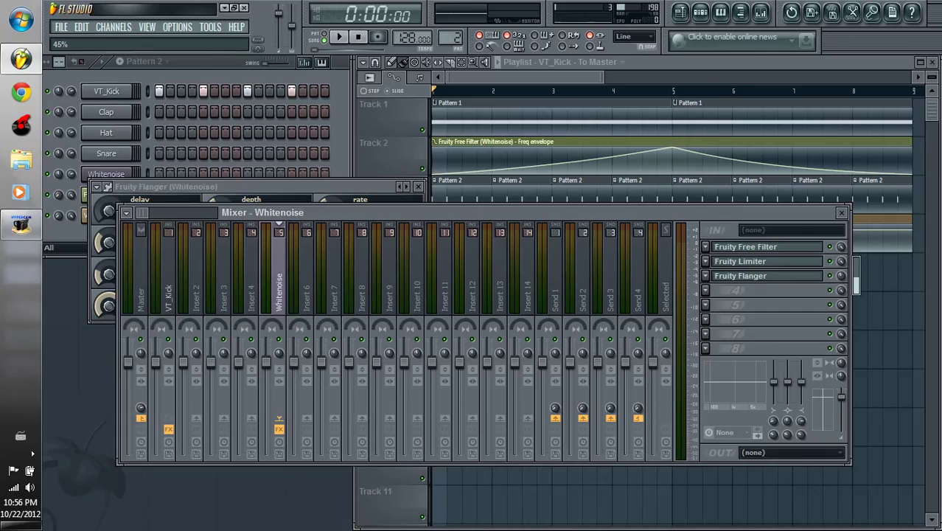
click(339, 36)
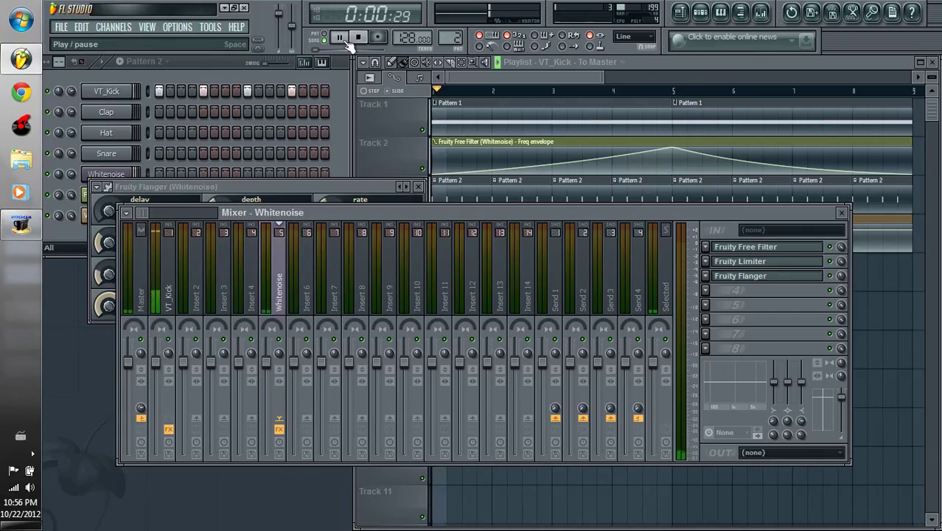
click(367, 184)
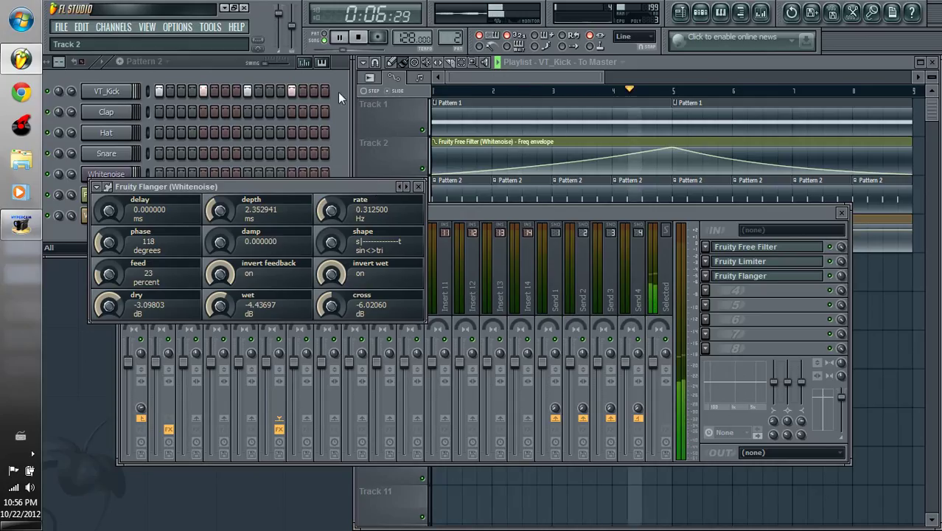
click(366, 41)
click(418, 186)
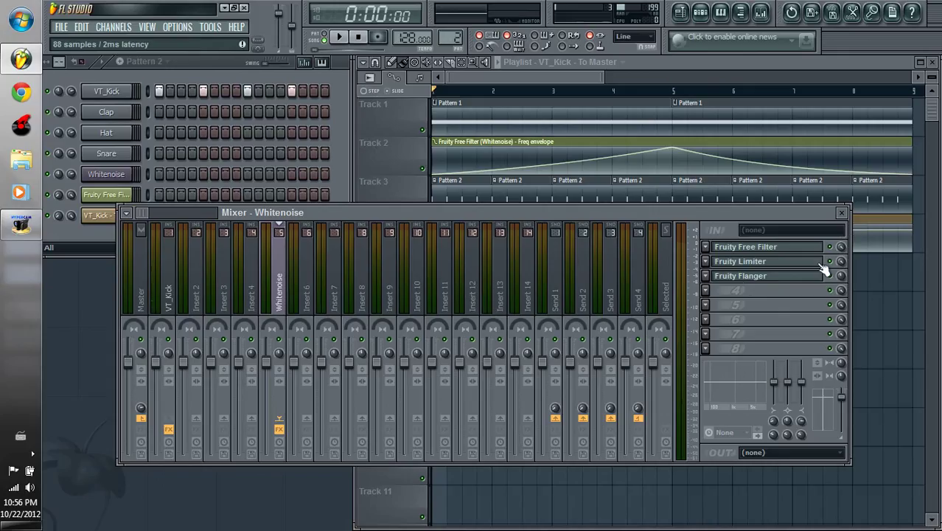
click(842, 216)
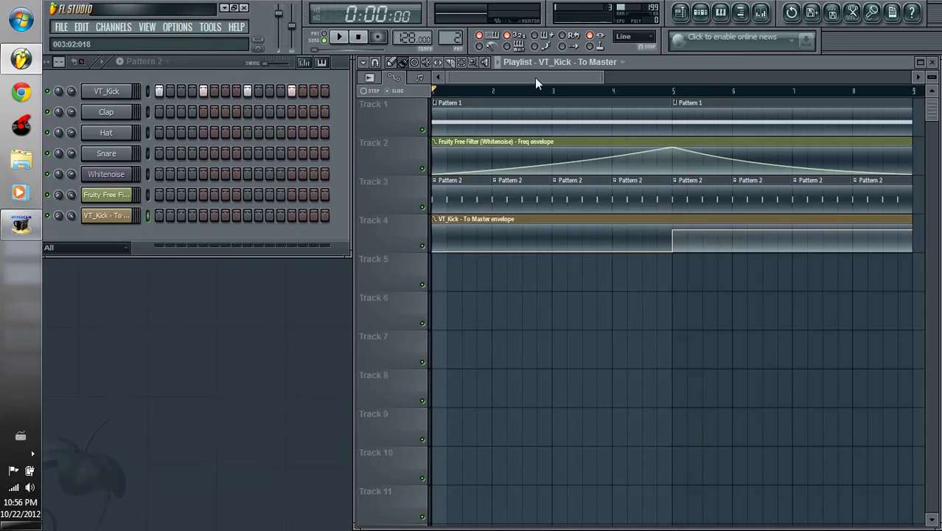
- Add a new 3x Osc instrument channel to the channel rack
click(109, 30)
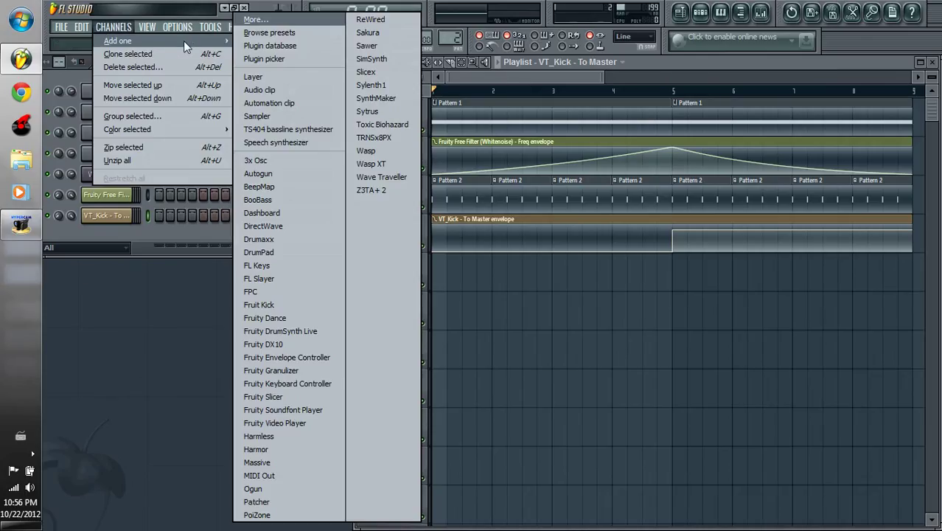
click(273, 158)
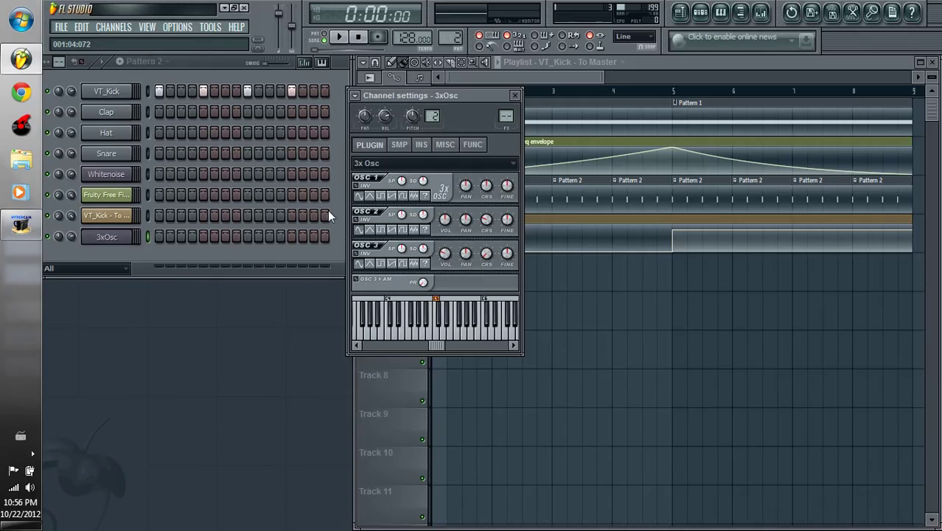
drag(483, 98, 471, 141)
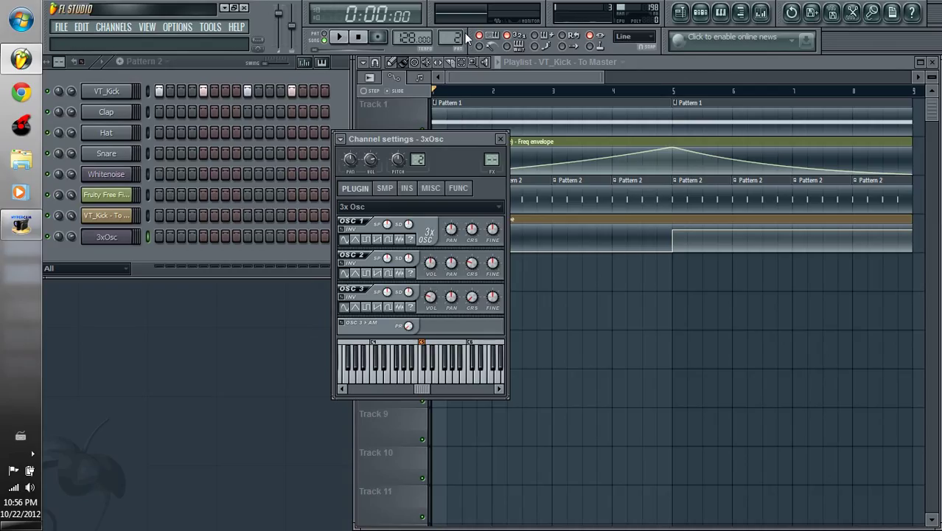
- Draw one long C5 note across Pattern 3 in the 3xOsc piano roll
scroll(457, 38, up, 1)
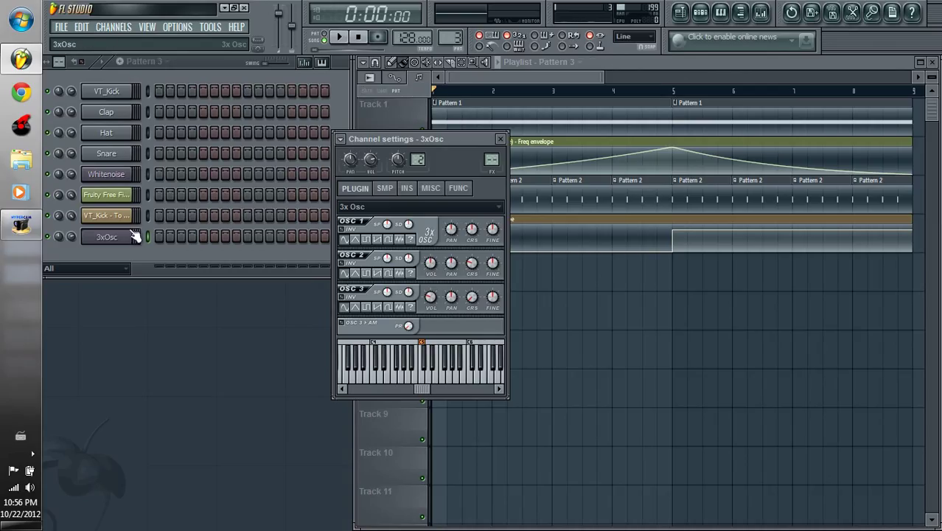
right_click(107, 240)
click(175, 236)
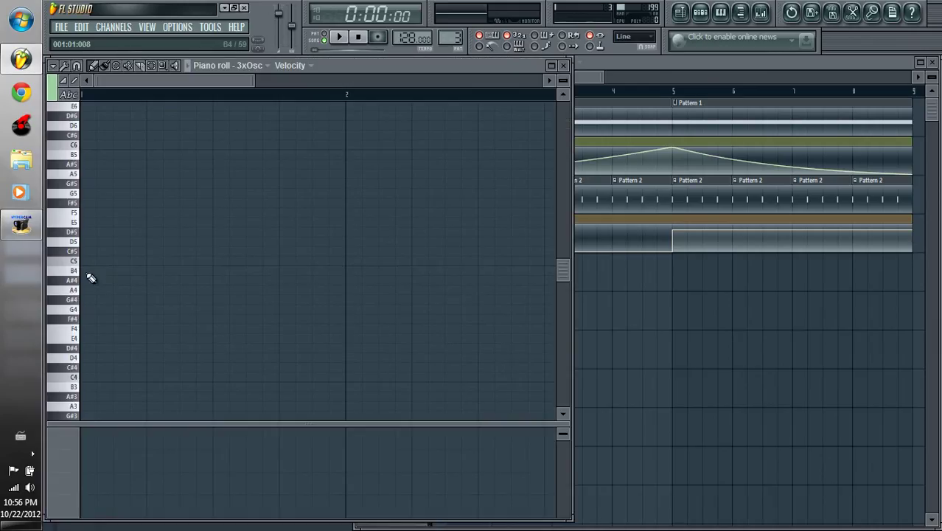
click(85, 261)
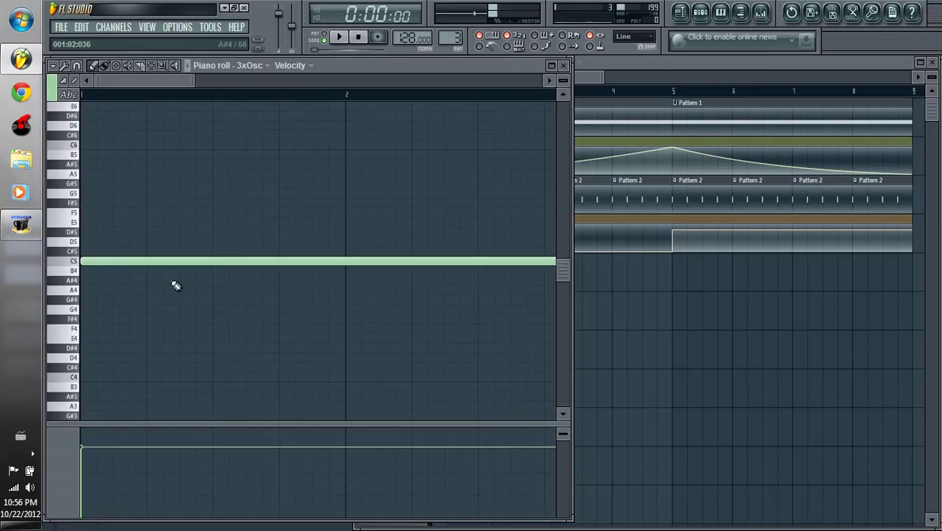
- Close the piano roll and audition C4 test notes on the 3xOsc
click(562, 68)
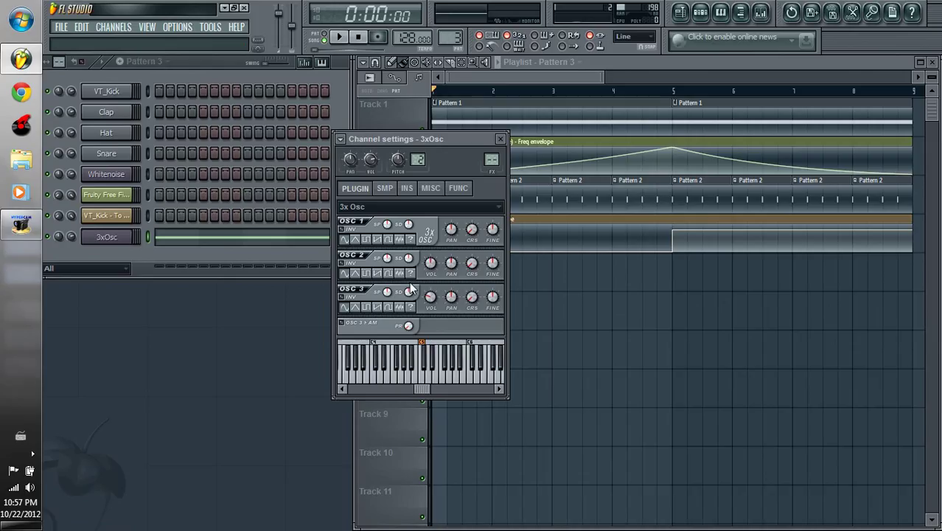
click(420, 353)
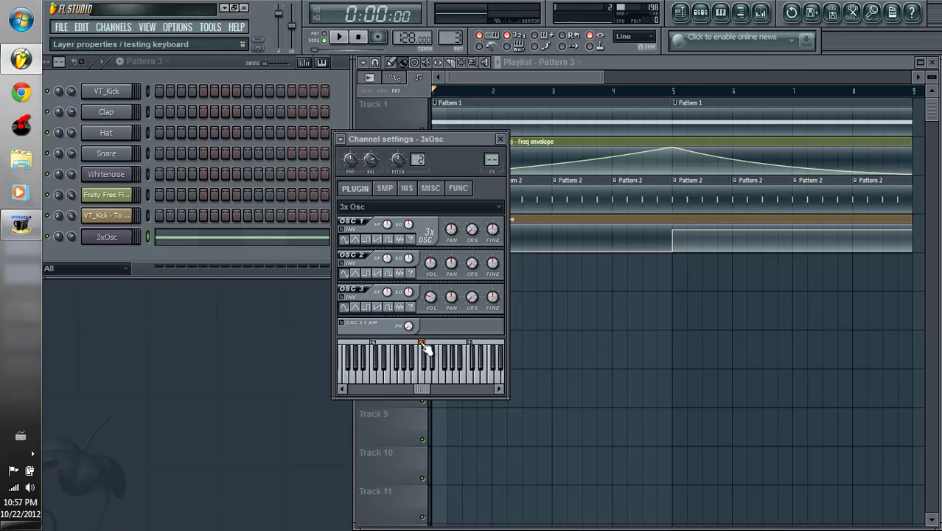
key(z)
key(z)
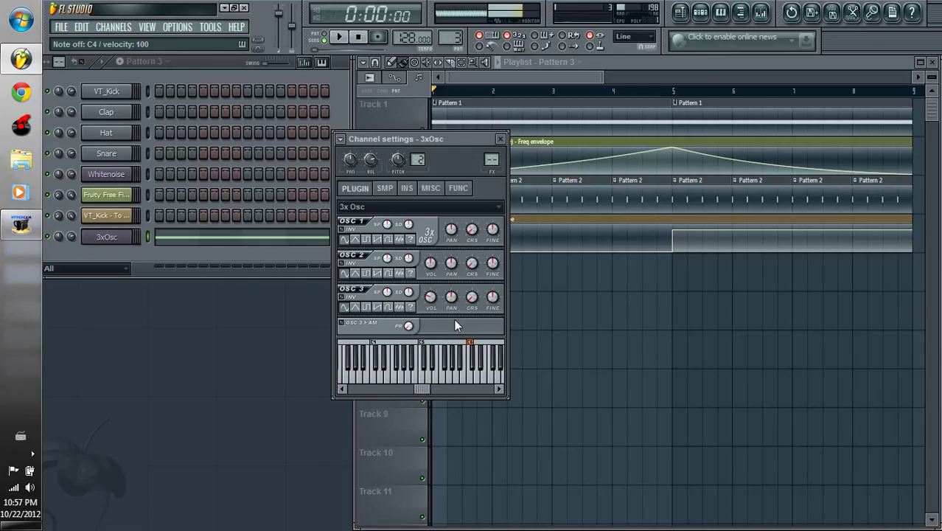
key(z)
key(z)
key(z)
key(z)
key(z)
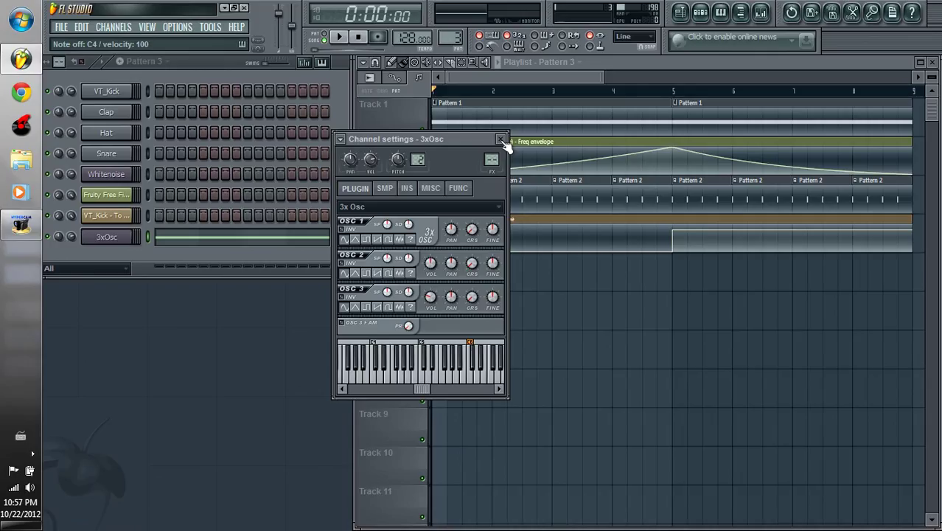
- Paint a Pattern 3 clip onto Track 5 starting at bar 5
click(502, 140)
drag(514, 78, 562, 74)
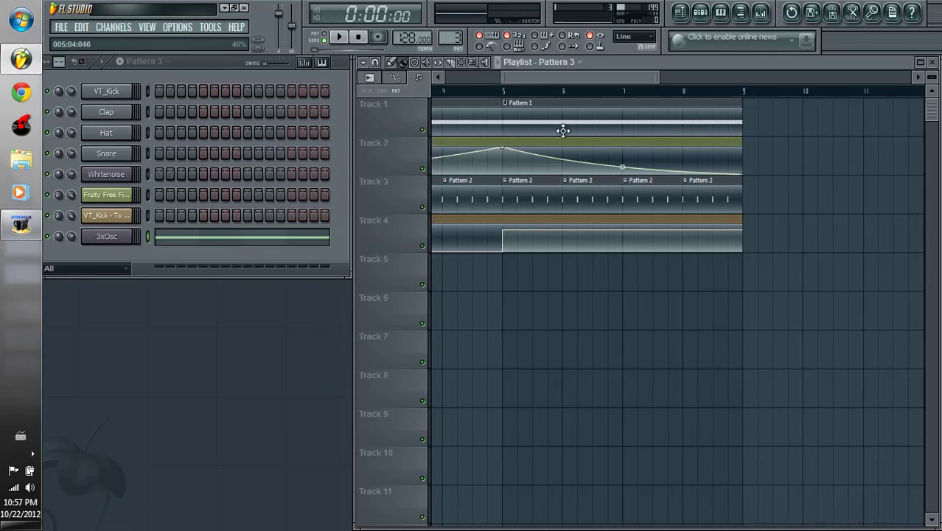
click(512, 264)
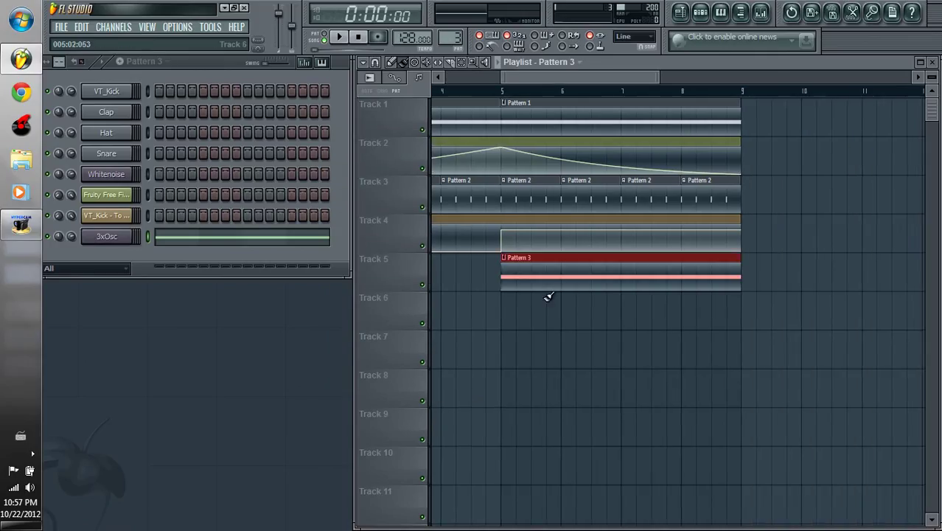
- Link the 3xOsc channel to mixer insert 6 and sidechain VT_Kick into it
click(762, 13)
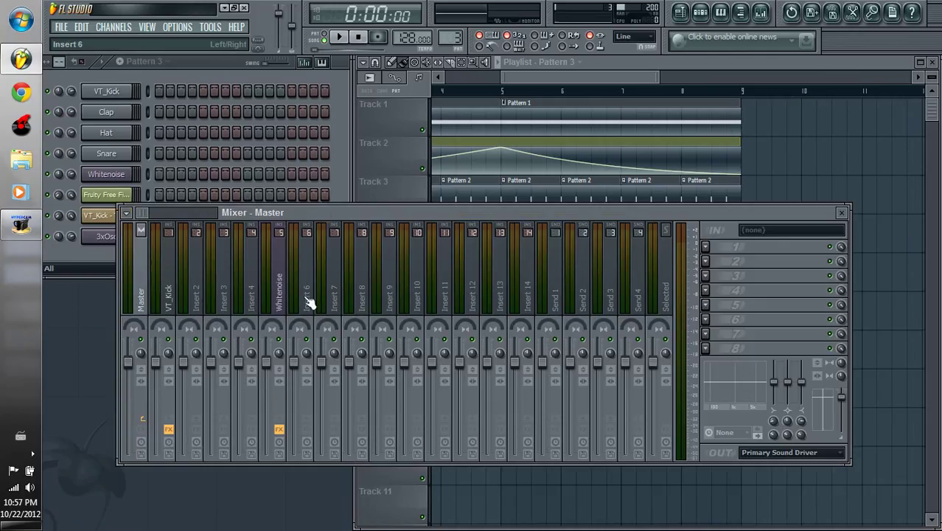
right_click(309, 298)
mouse_move(345, 274)
click(467, 270)
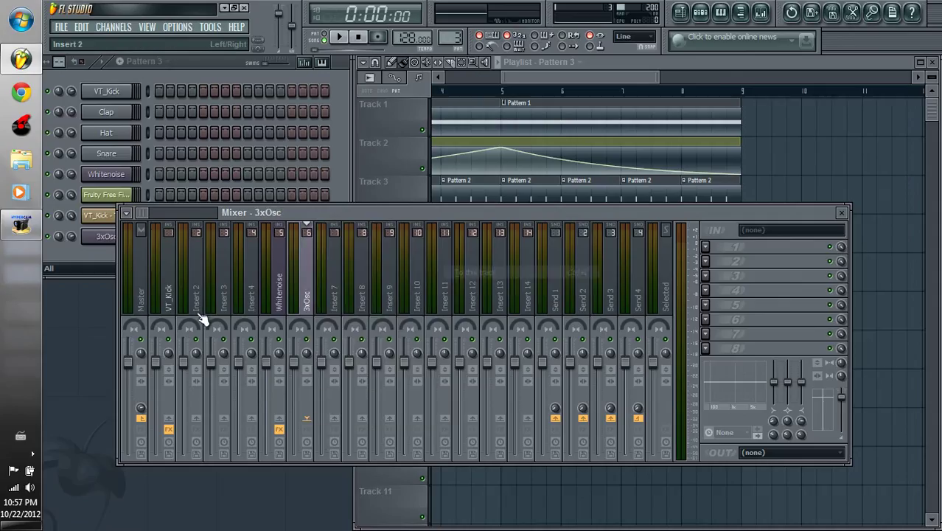
click(169, 294)
right_click(306, 418)
click(324, 442)
- Add Fruity Limiter with the 'sidechain fast' preset to the 3xOsc insert and play
click(306, 322)
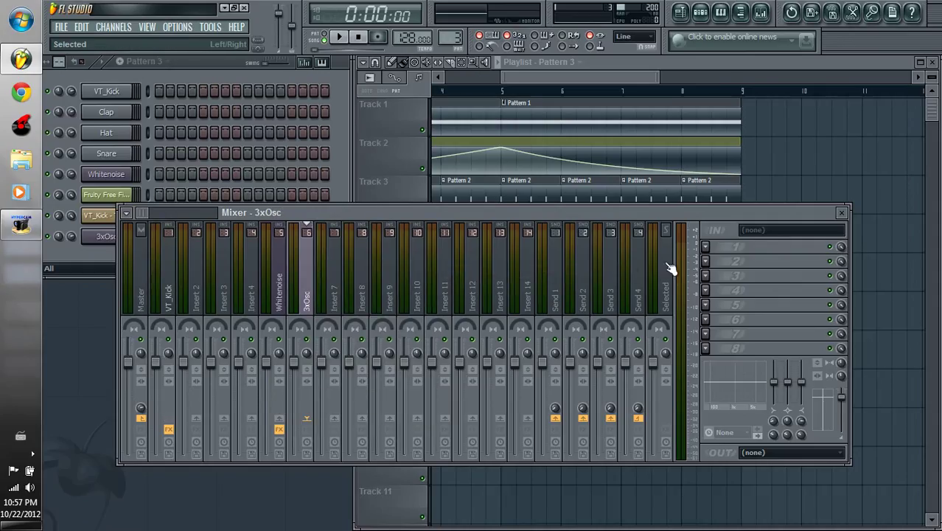
click(706, 246)
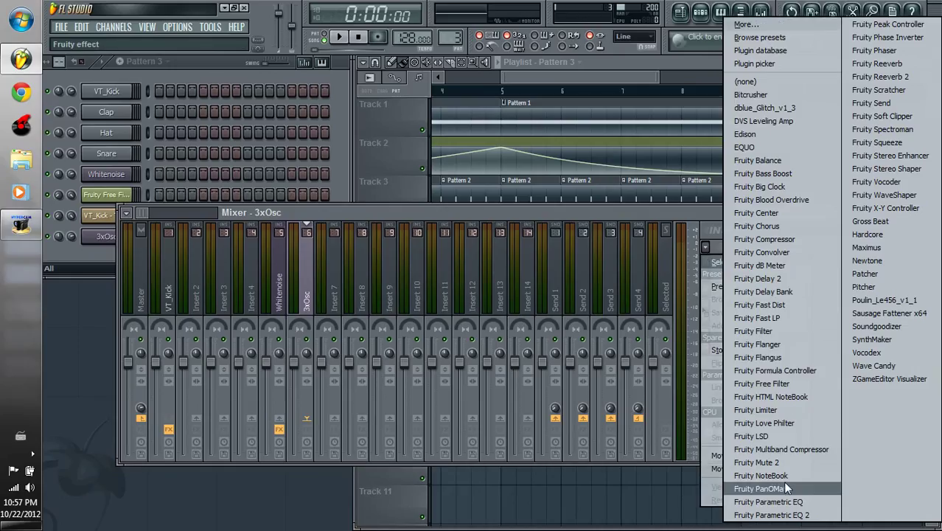
click(782, 409)
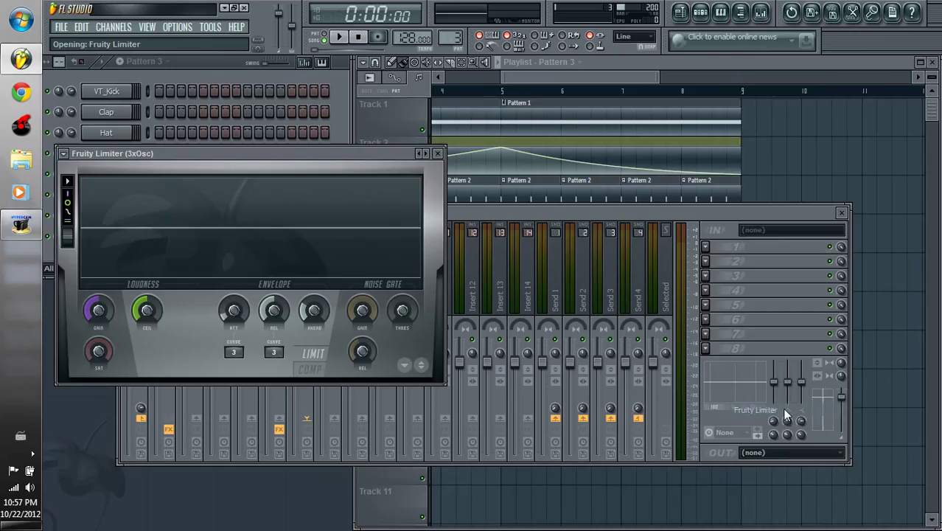
click(64, 154)
mouse_move(131, 193)
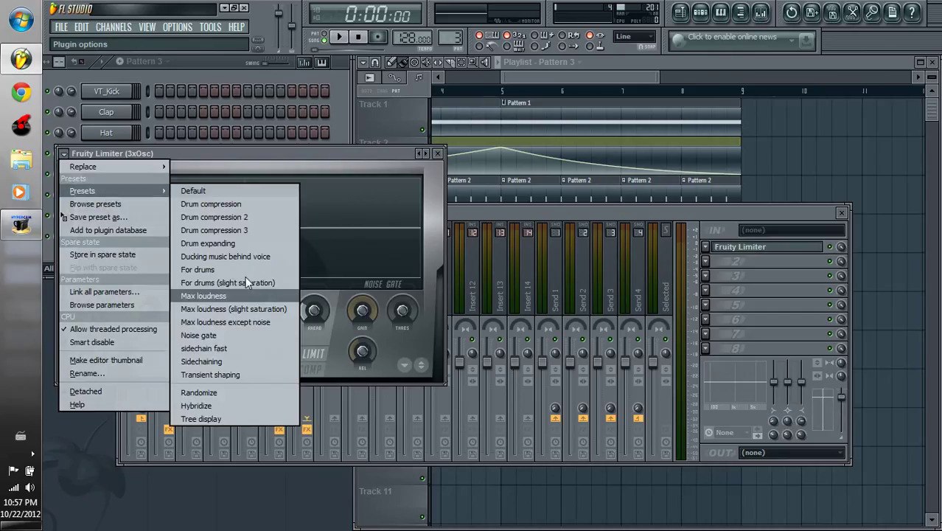
click(249, 346)
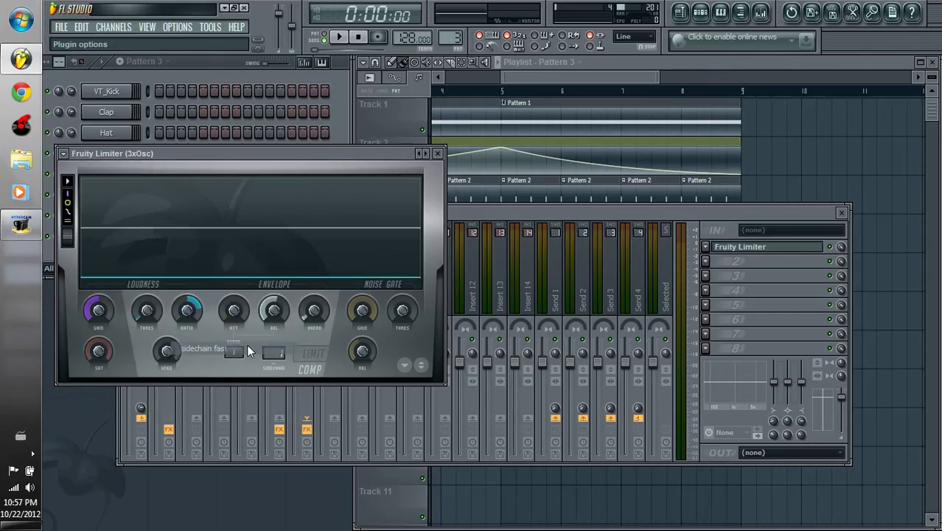
click(441, 154)
key(space)
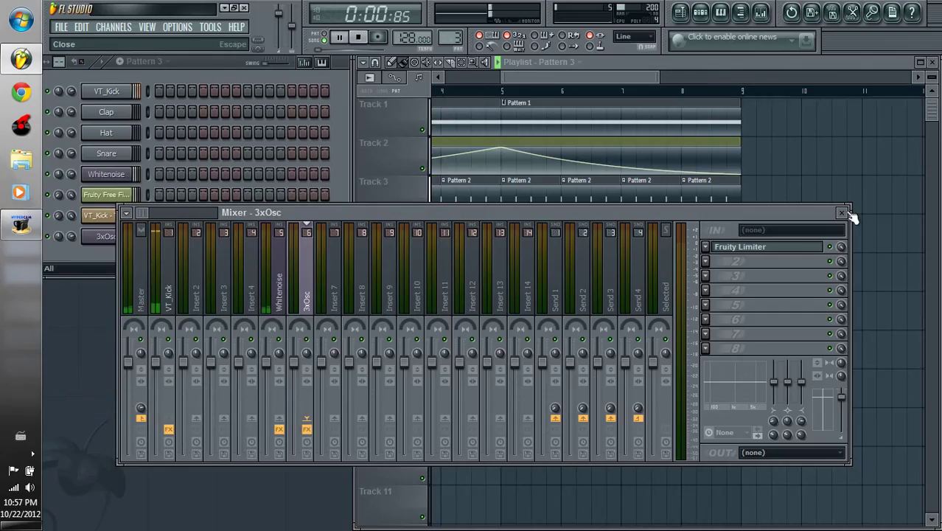
- Stop playback and move the 3xOsc's long sub bass note down to C4
click(844, 214)
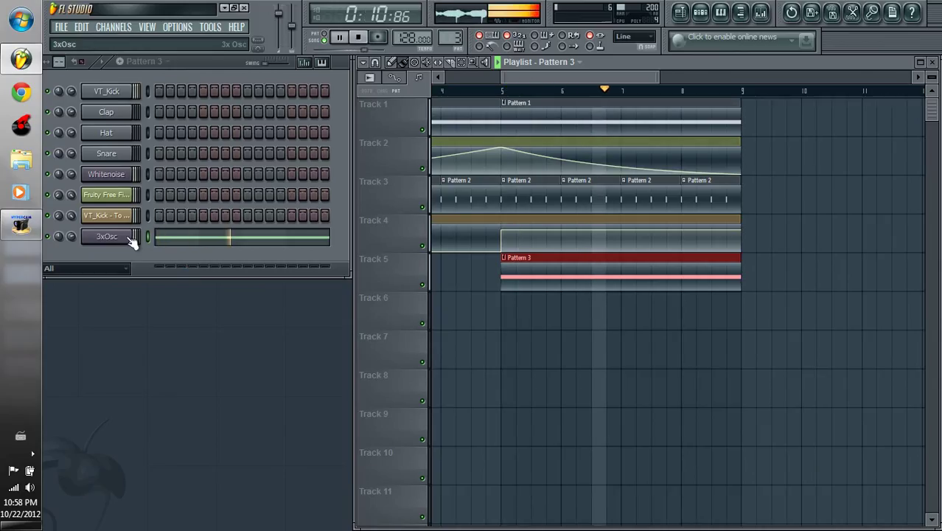
click(359, 37)
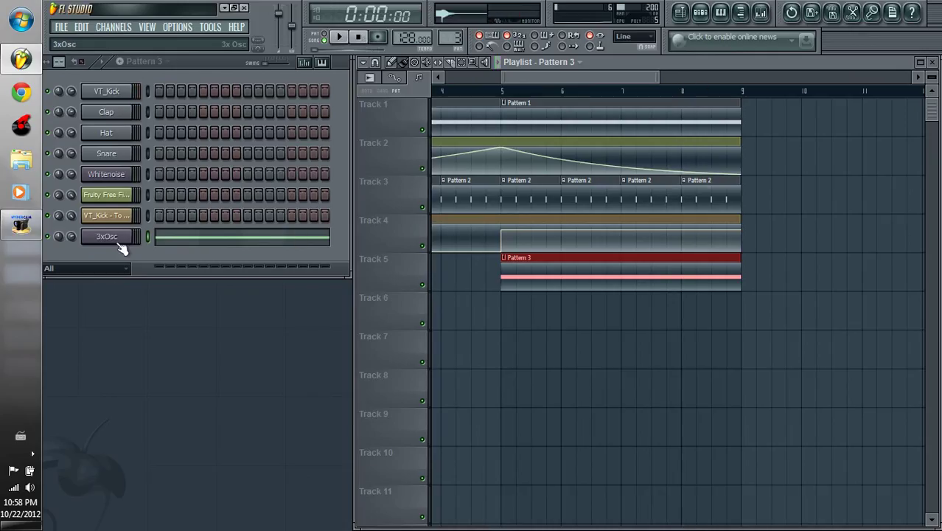
right_click(119, 246)
click(151, 236)
drag(177, 259, 151, 356)
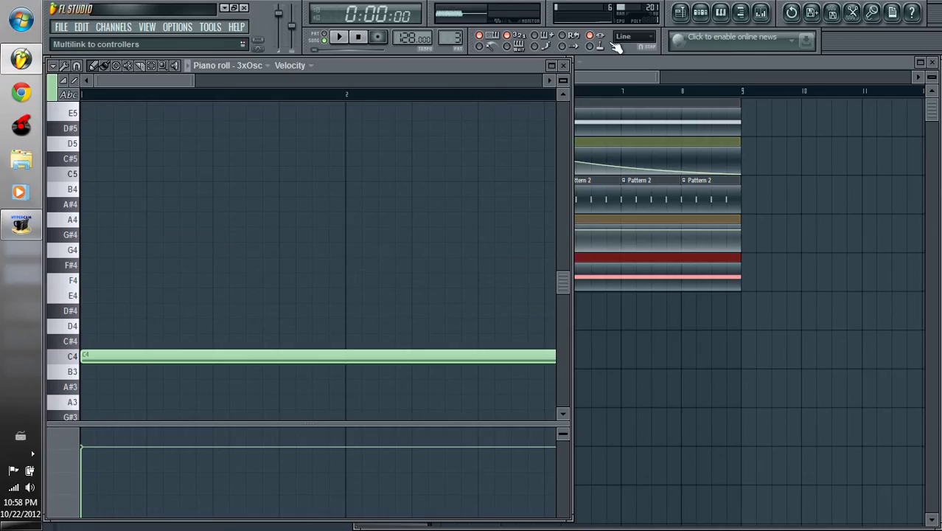
click(564, 65)
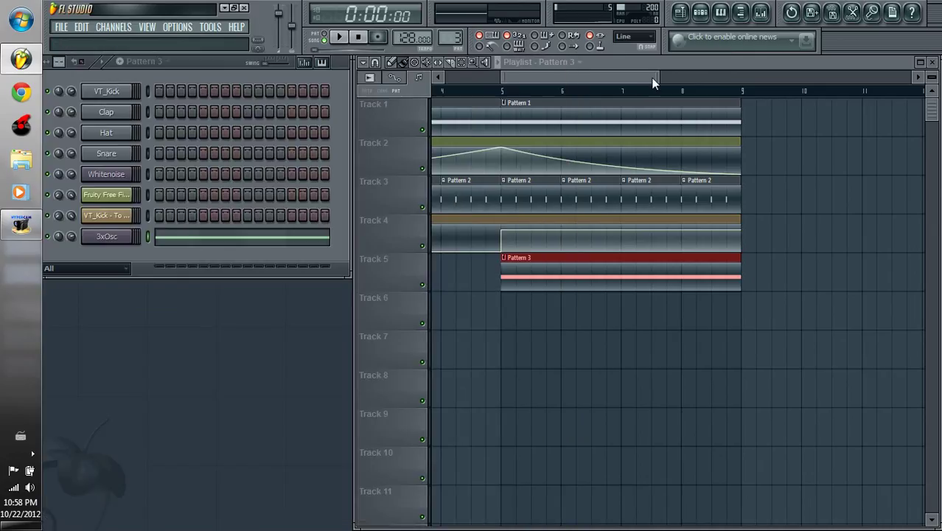
drag(654, 77, 675, 77)
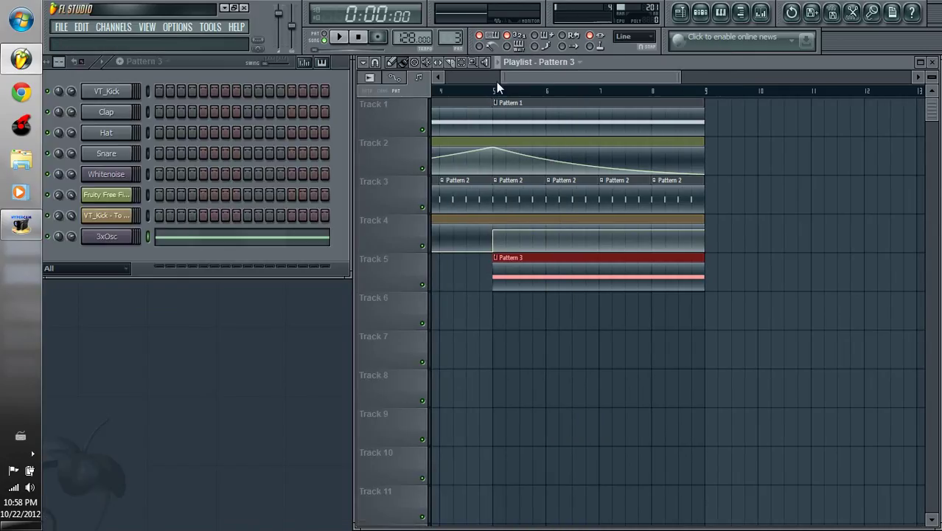
drag(500, 78, 429, 78)
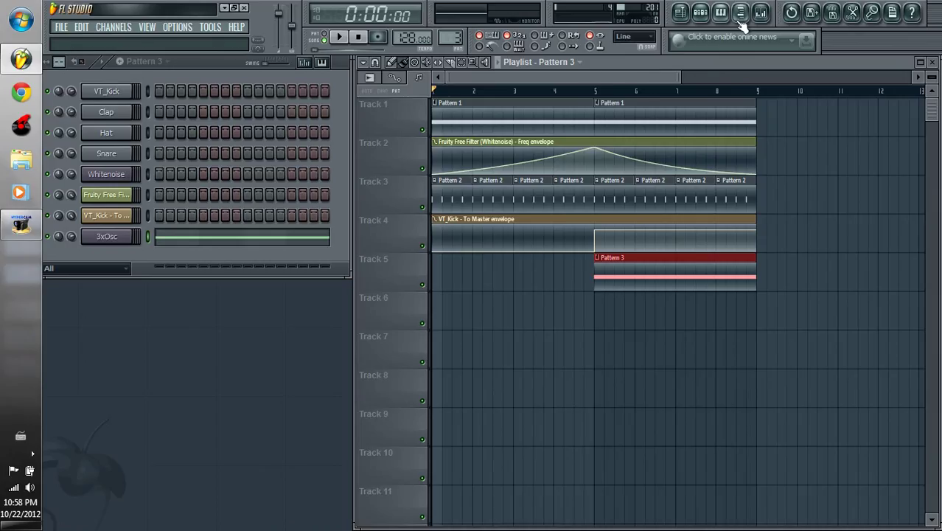
- Make the Pattern 2 clip at bar 5 on Track 3 a unique pattern
click(603, 182)
click(599, 182)
click(638, 256)
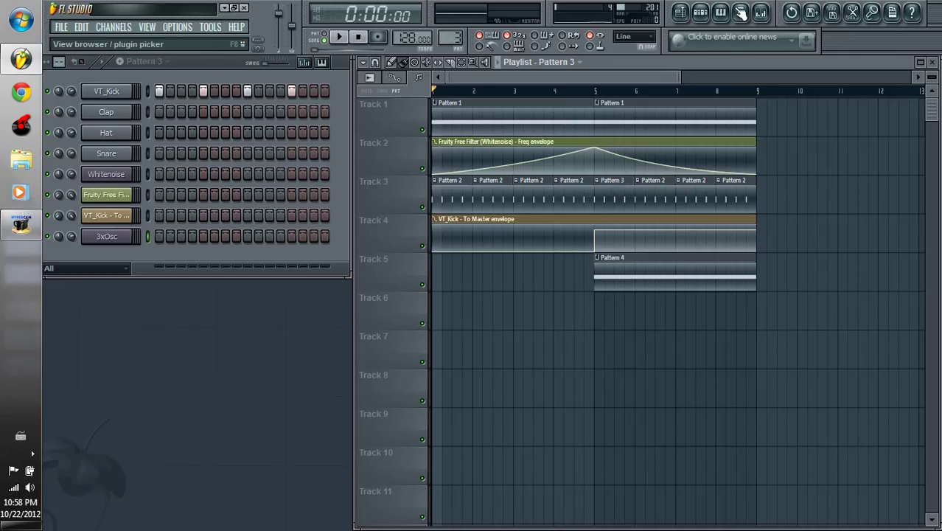
- Collapse the browser's Vintage and Packs folders, close it, and bring up the mixer
click(742, 12)
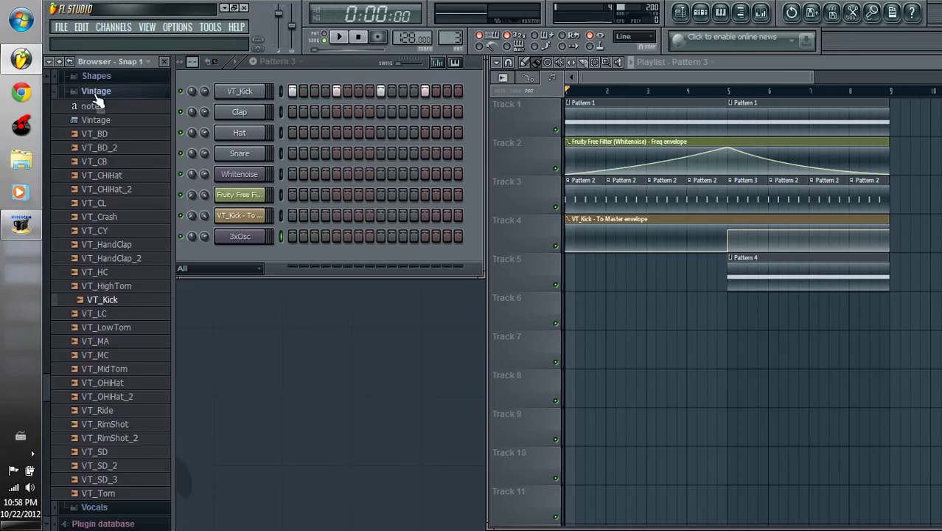
click(106, 121)
scroll(92, 134, up, 3)
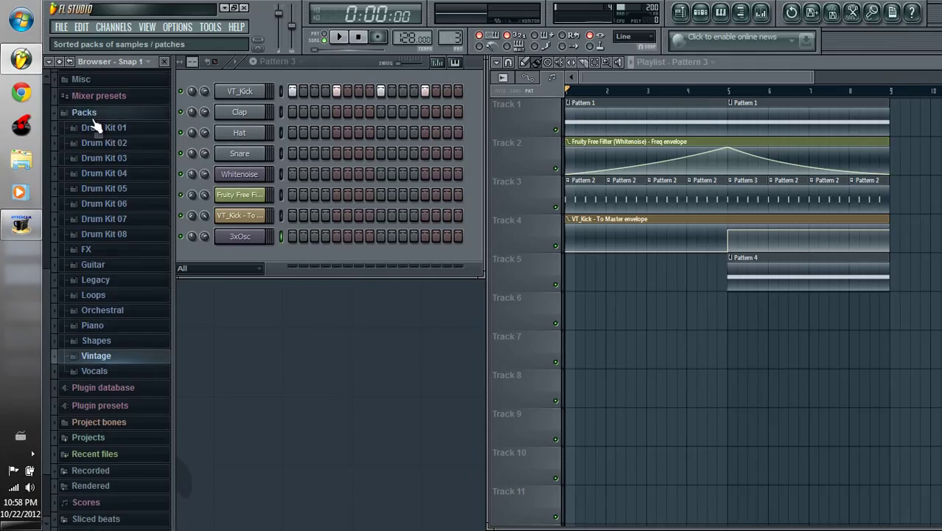
click(87, 112)
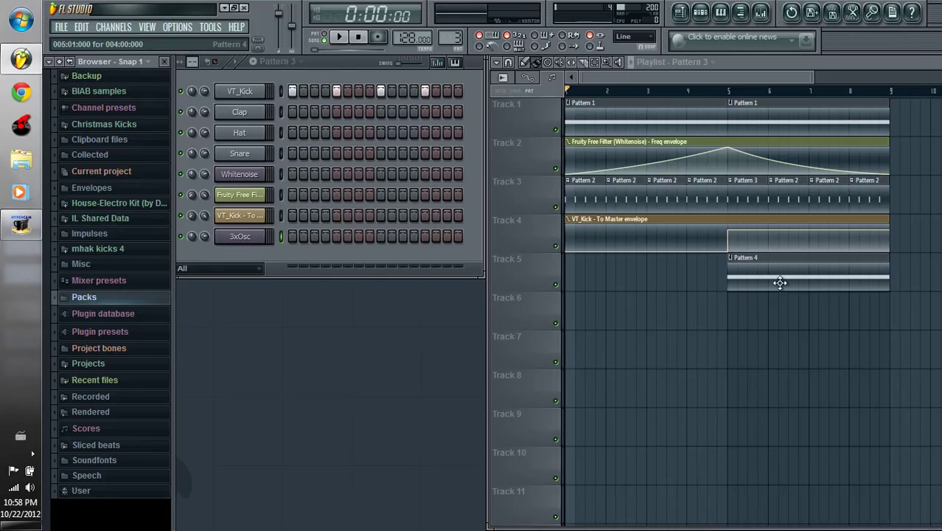
click(742, 15)
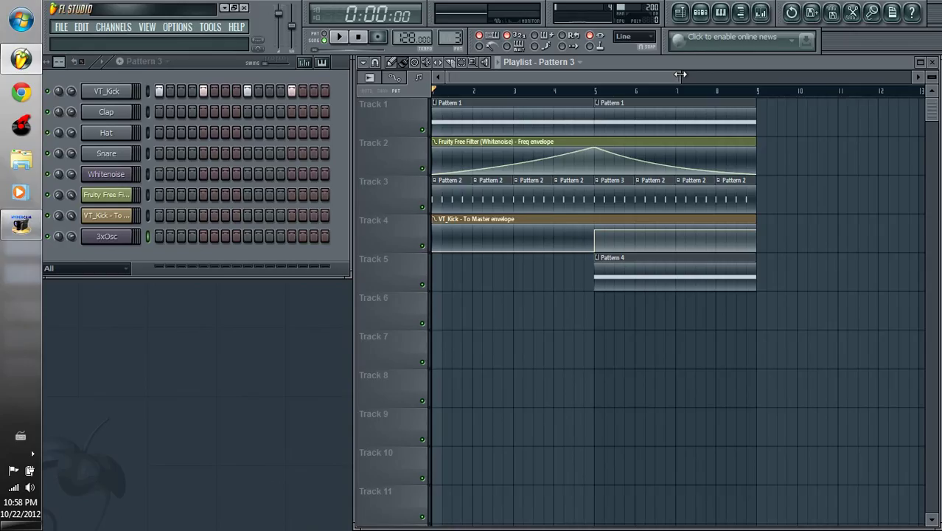
drag(465, 74, 486, 104)
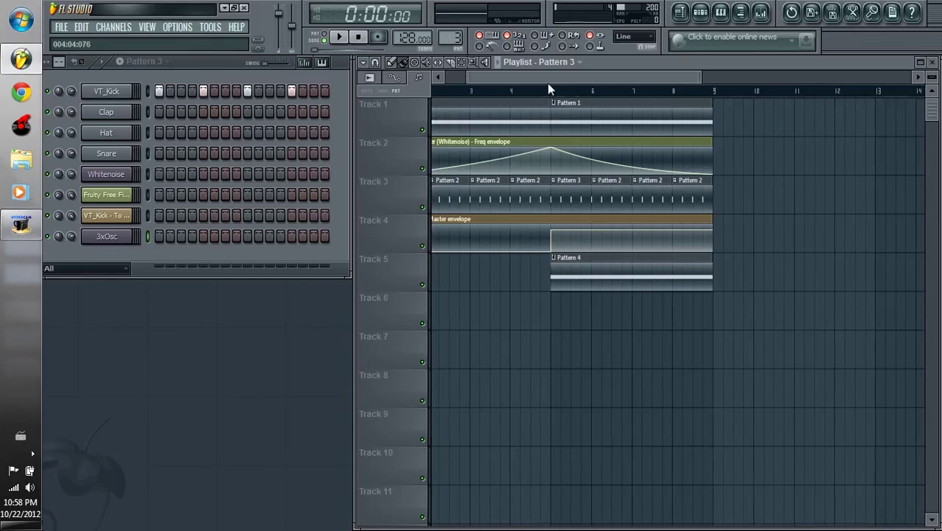
drag(545, 74, 502, 71)
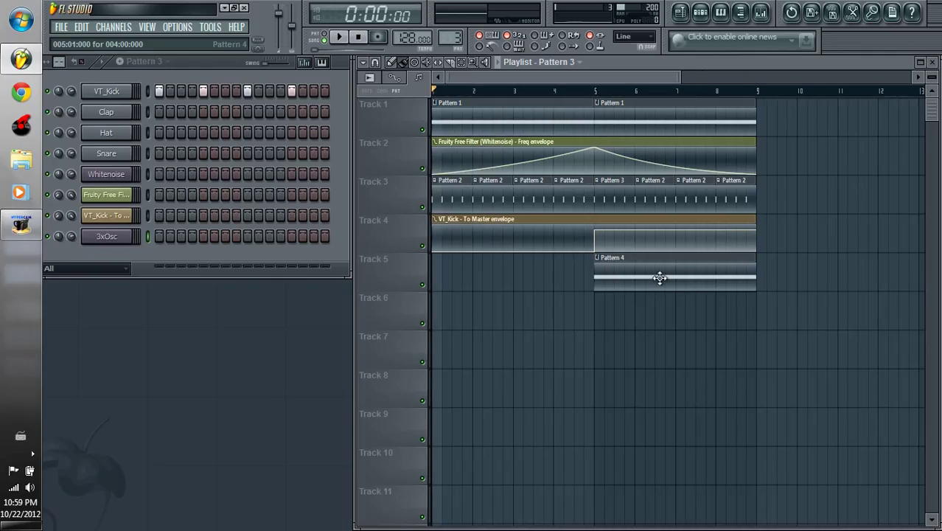
click(760, 11)
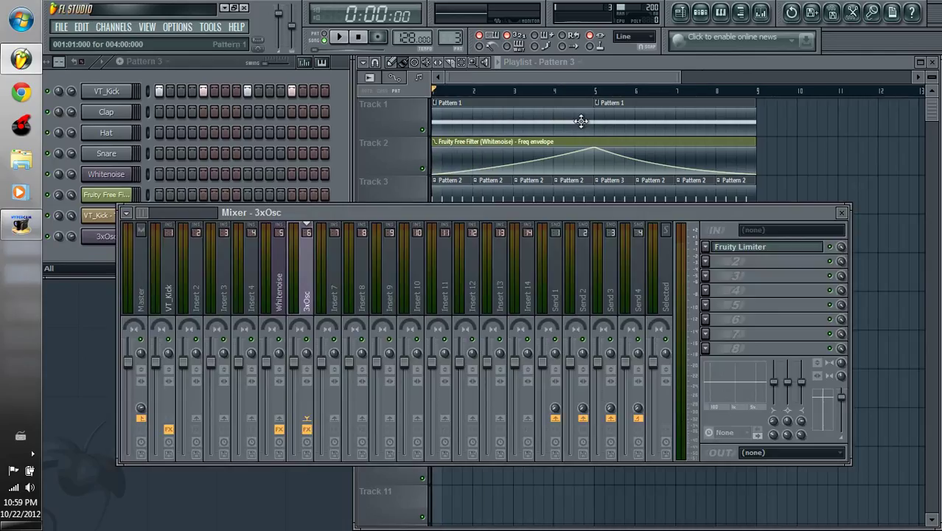
- Load Fruity Parametric EQ 2 on the 3xOsc insert with the 40Hz cut preset
click(711, 260)
click(771, 514)
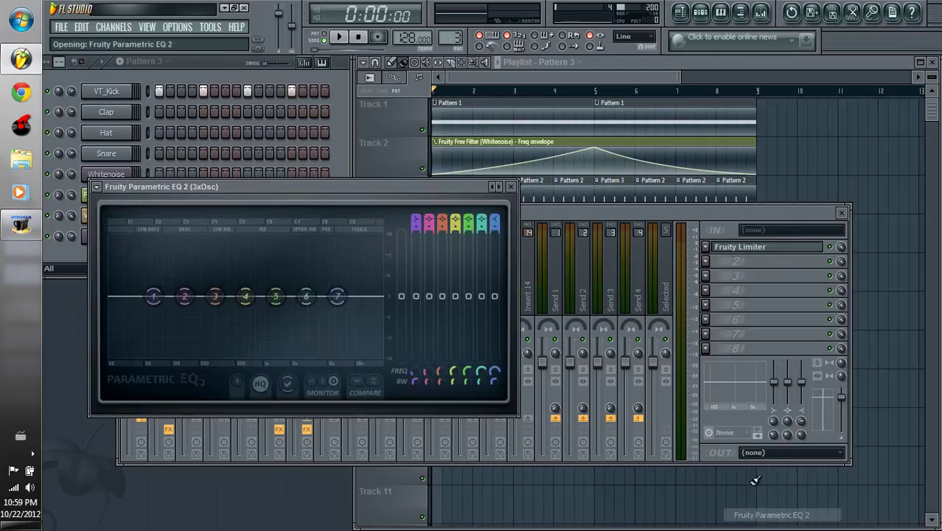
drag(344, 194, 577, 145)
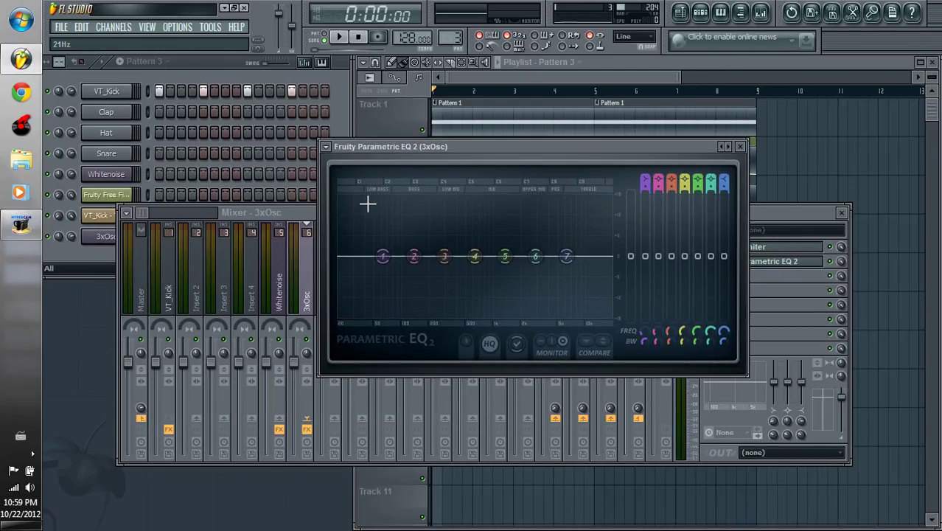
click(325, 146)
mouse_move(354, 184)
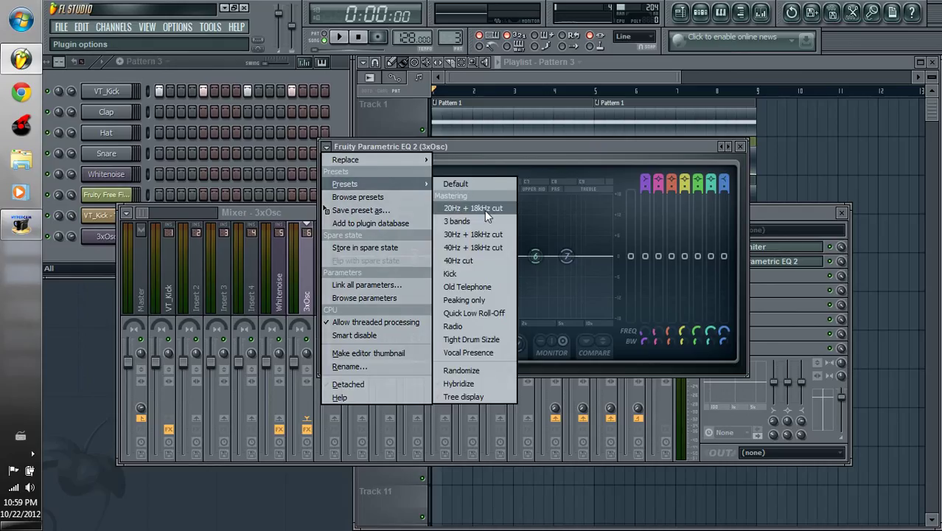
click(483, 260)
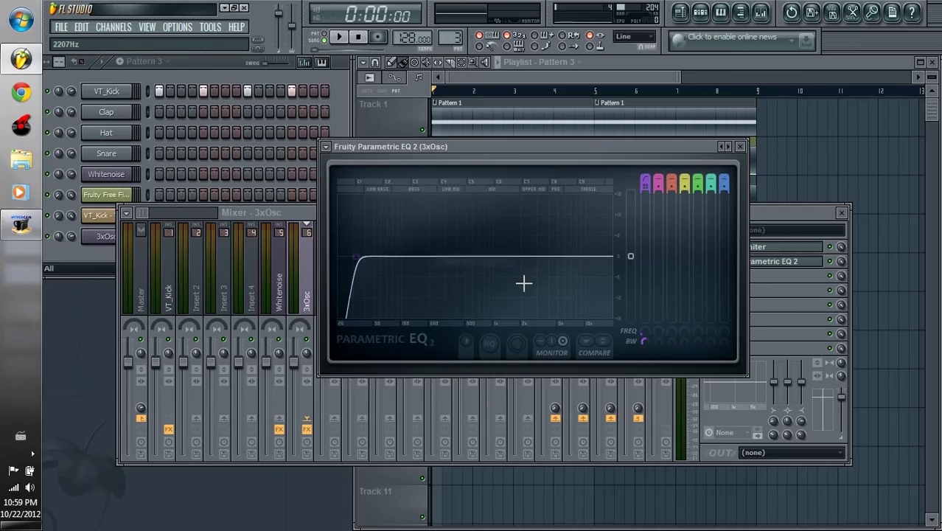
- Turn EQ band 1 into a low pass near 200 Hz and play from bar 5
right_click(360, 258)
mouse_move(389, 293)
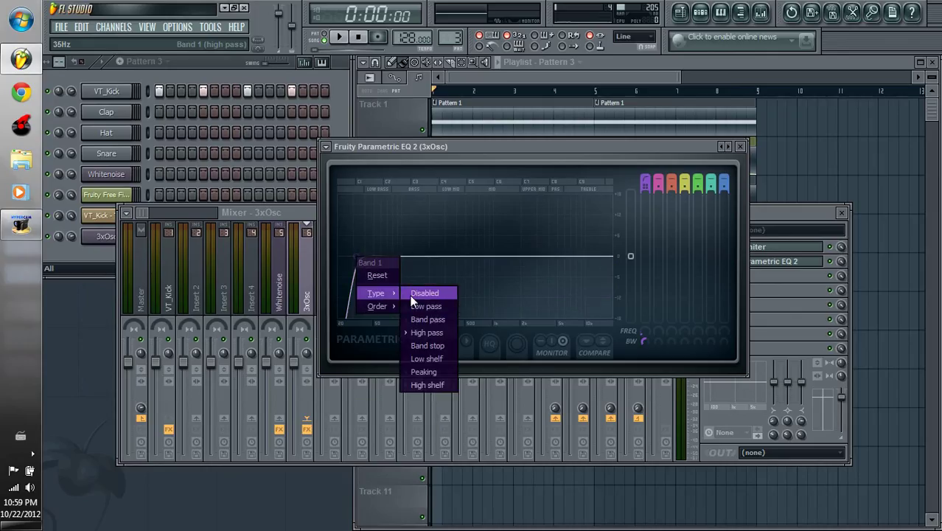
click(434, 309)
drag(352, 257, 435, 257)
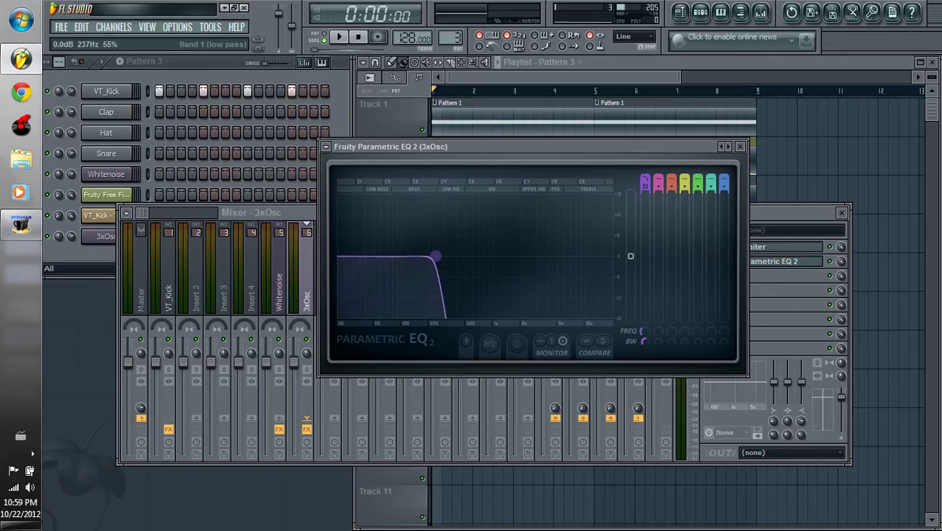
click(338, 38)
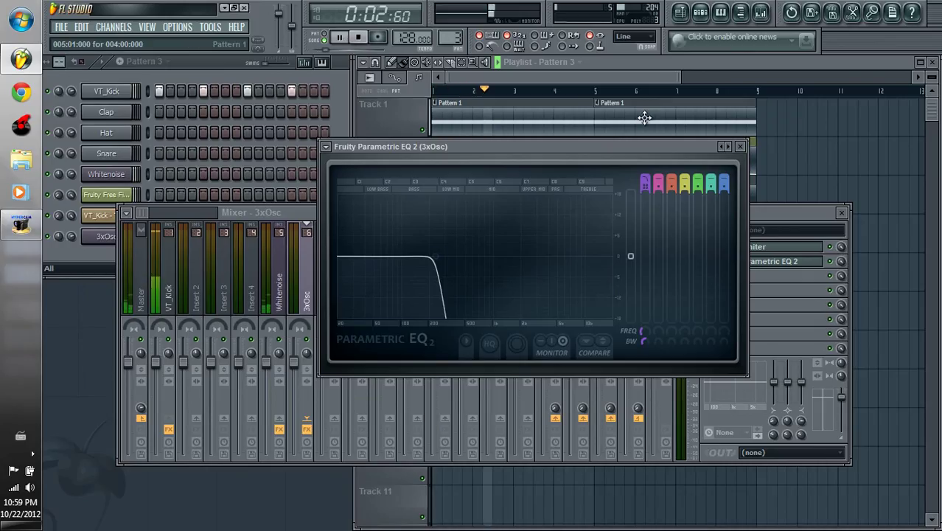
click(596, 92)
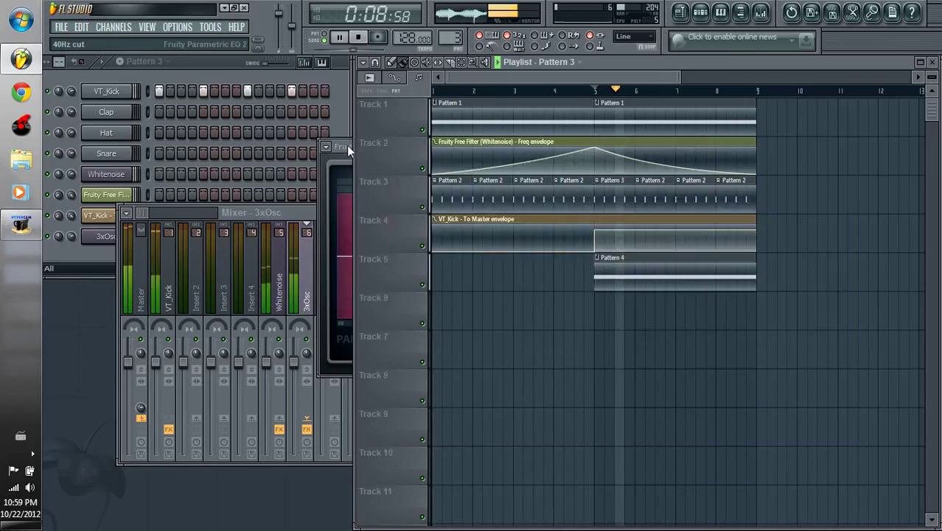
click(345, 145)
- Lower the bass low-pass cutoff to about 100 Hz and close the bass EQ
drag(433, 255, 393, 255)
click(740, 146)
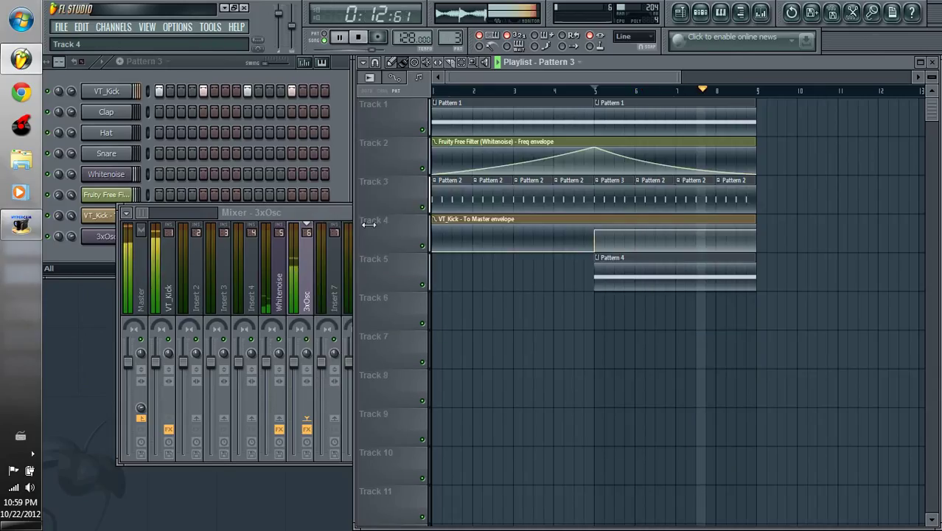
double_click(336, 214)
- Add Fruity Parametric EQ 2 to Whitenoise with a low-and-high cut preset, tightening both cuts
click(280, 287)
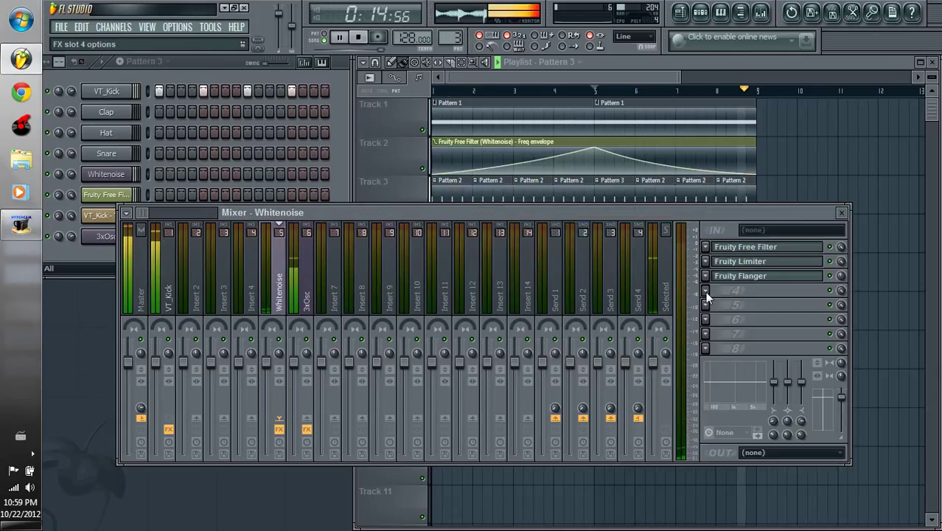
click(715, 290)
click(803, 514)
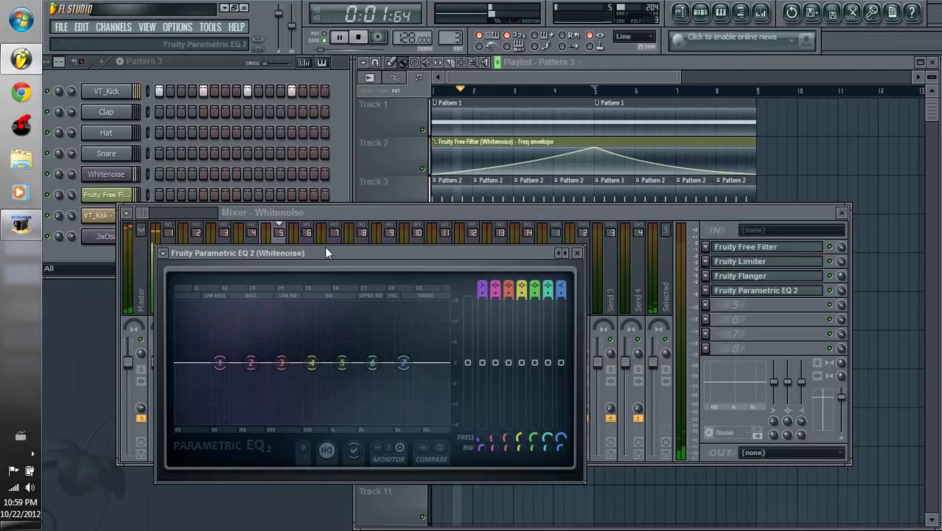
click(164, 253)
mouse_move(228, 290)
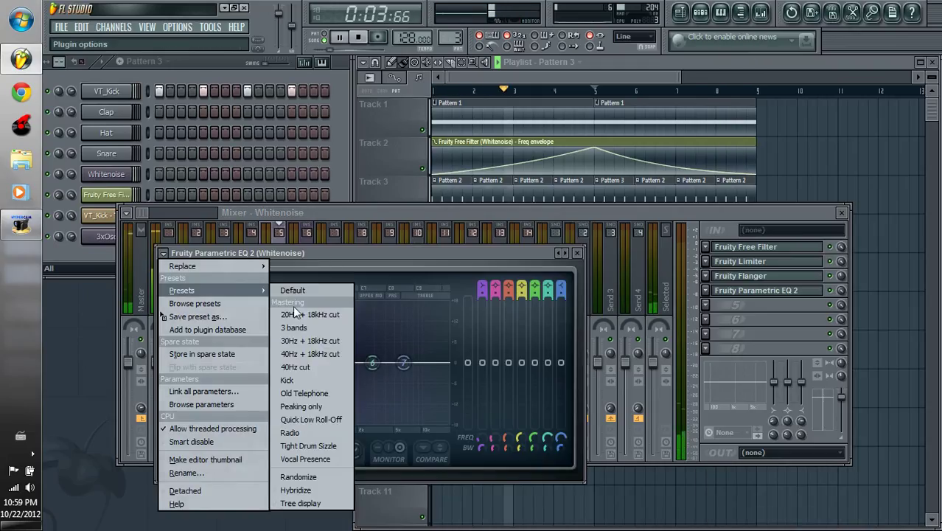
click(319, 352)
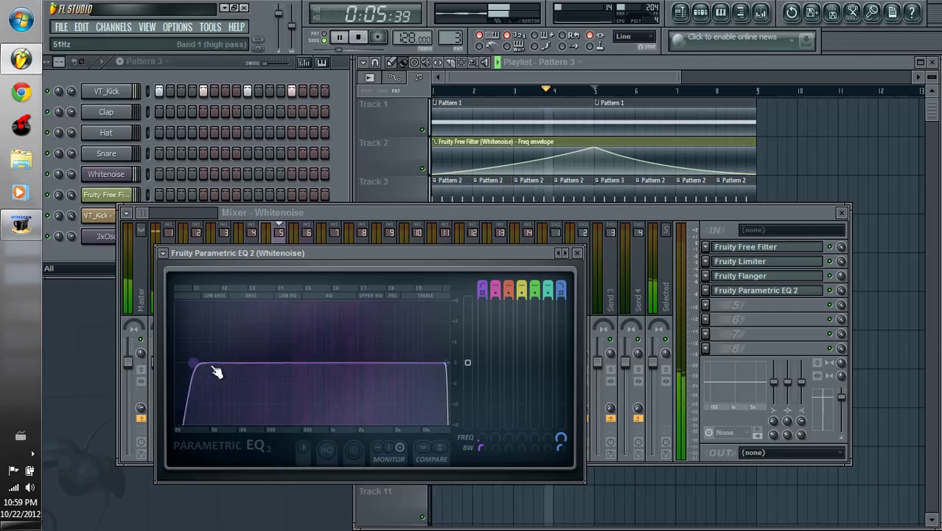
drag(196, 367, 204, 366)
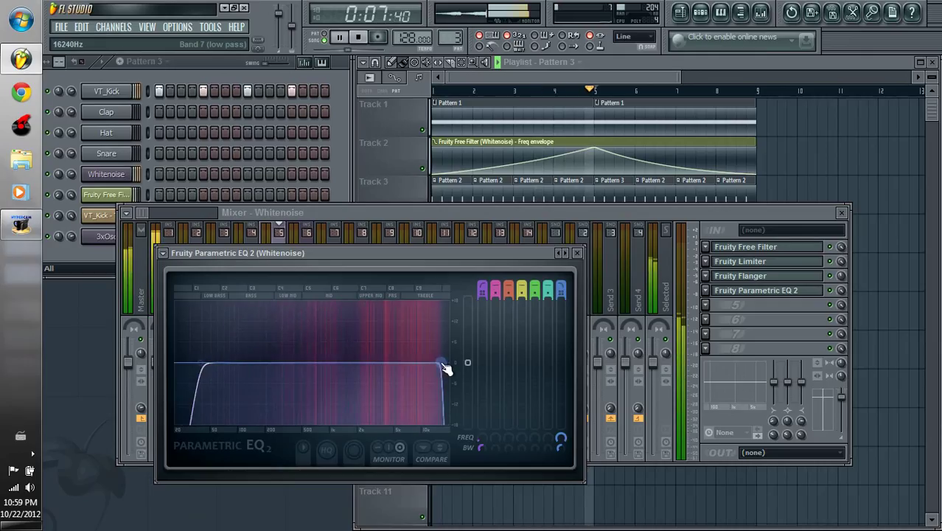
drag(458, 382, 452, 382)
click(577, 253)
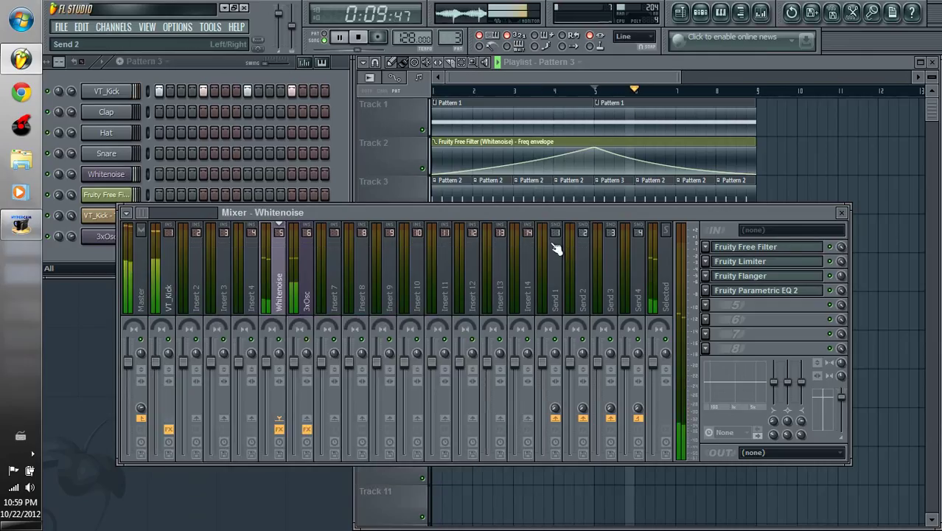
- Close the mixer and stop playback
click(830, 214)
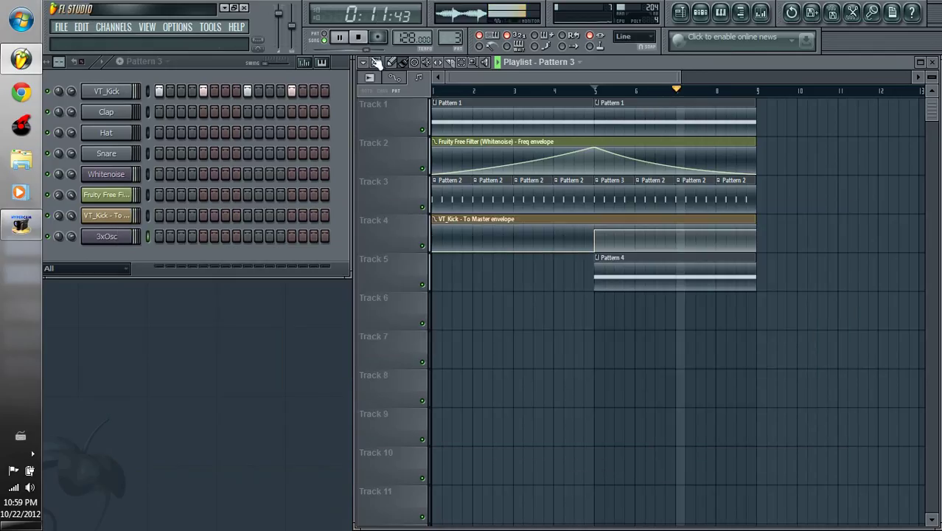
click(361, 36)
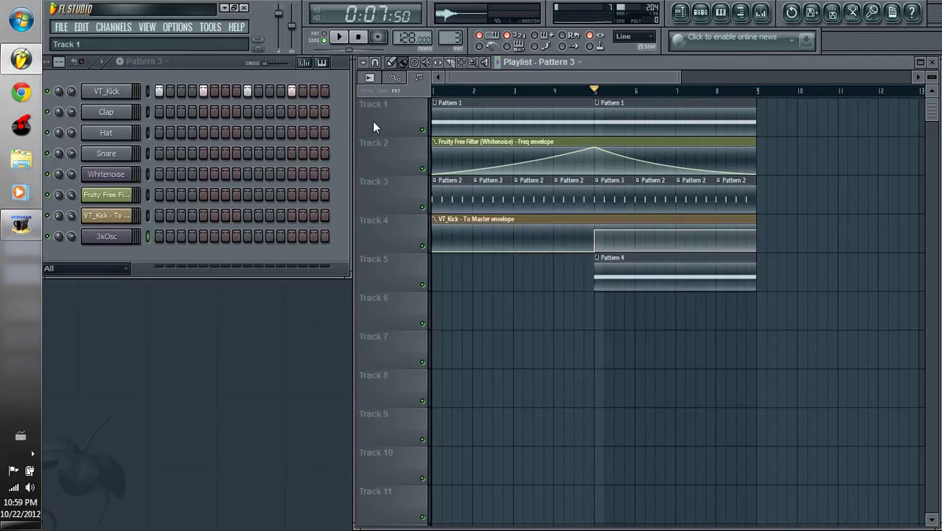